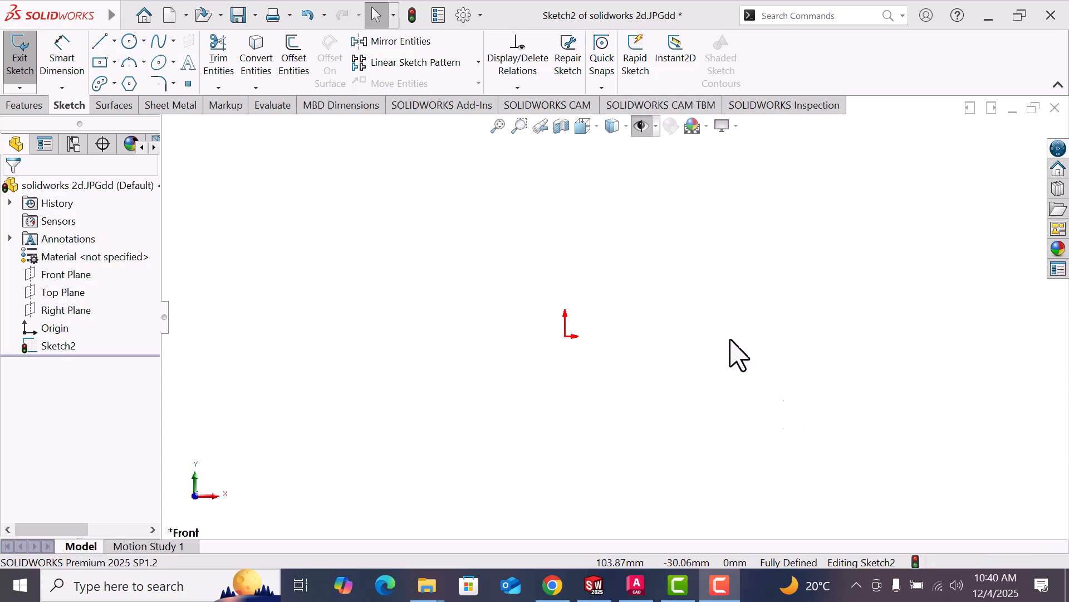
- Sketch three concentric circles centred on the origin, about 103 mm, 56 mm and 36 mm in diameter
{"action": "left_click", "coordinate": [130, 42]}
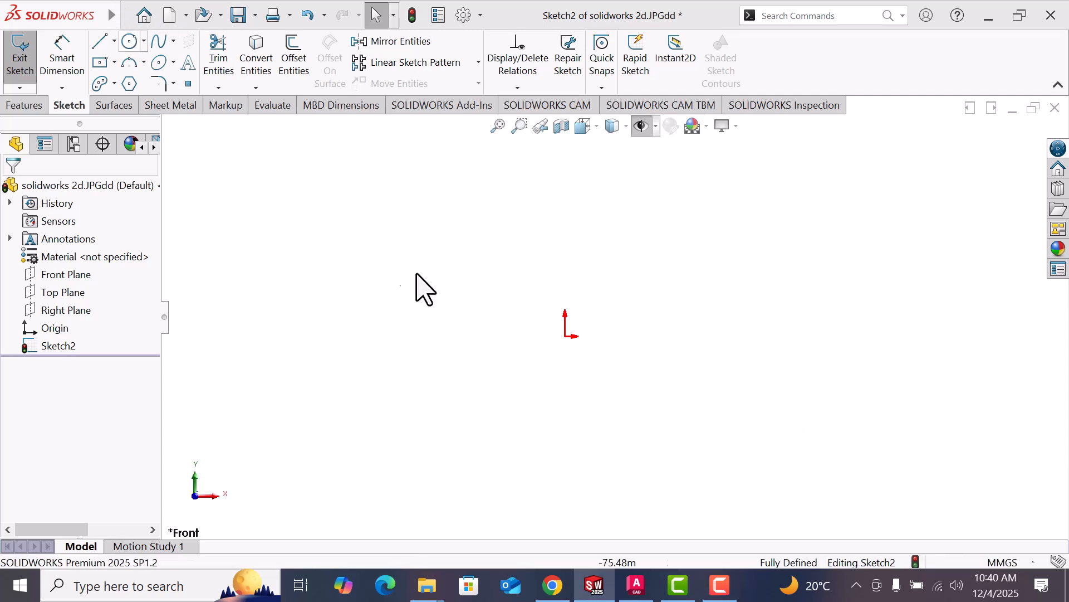
{"action": "left_click", "coordinate": [127, 39]}
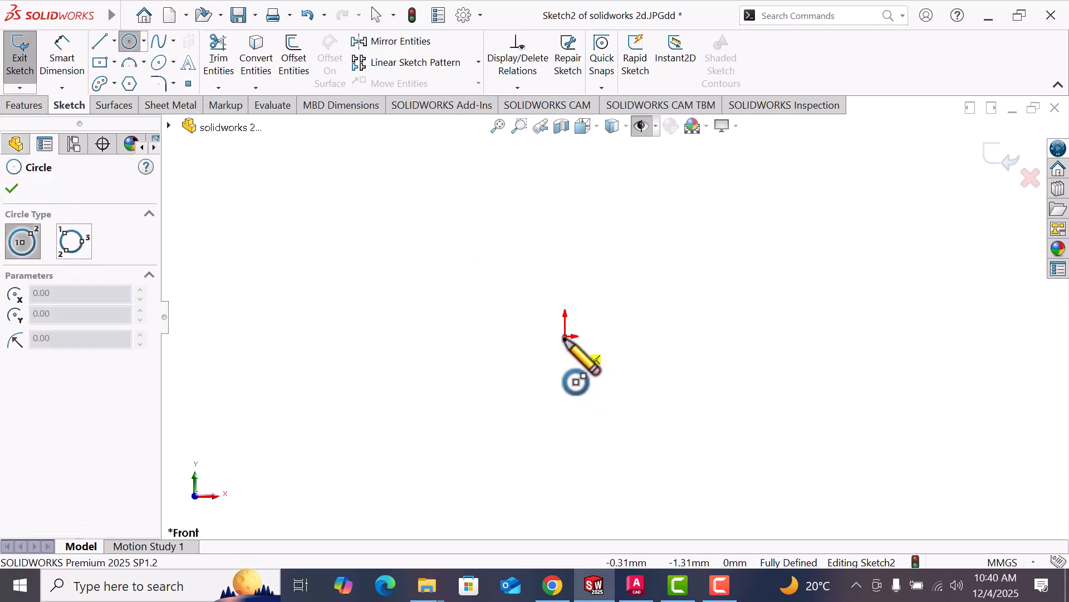
{"action": "left_click_drag", "start_coordinate": [565, 336], "coordinate": [657, 397]}
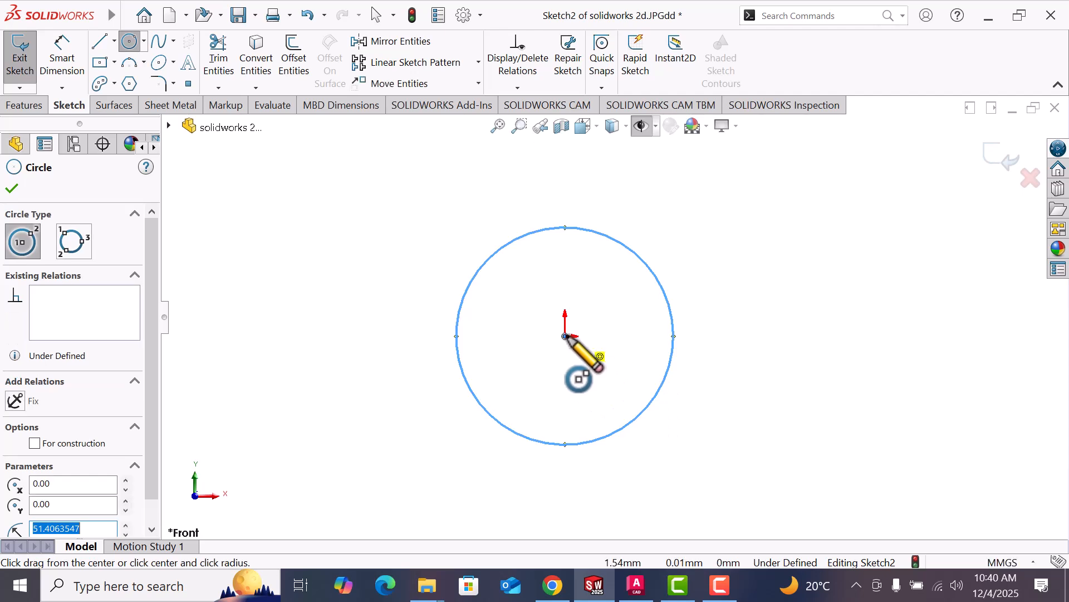
{"action": "left_click_drag", "start_coordinate": [565, 336], "coordinate": [593, 388]}
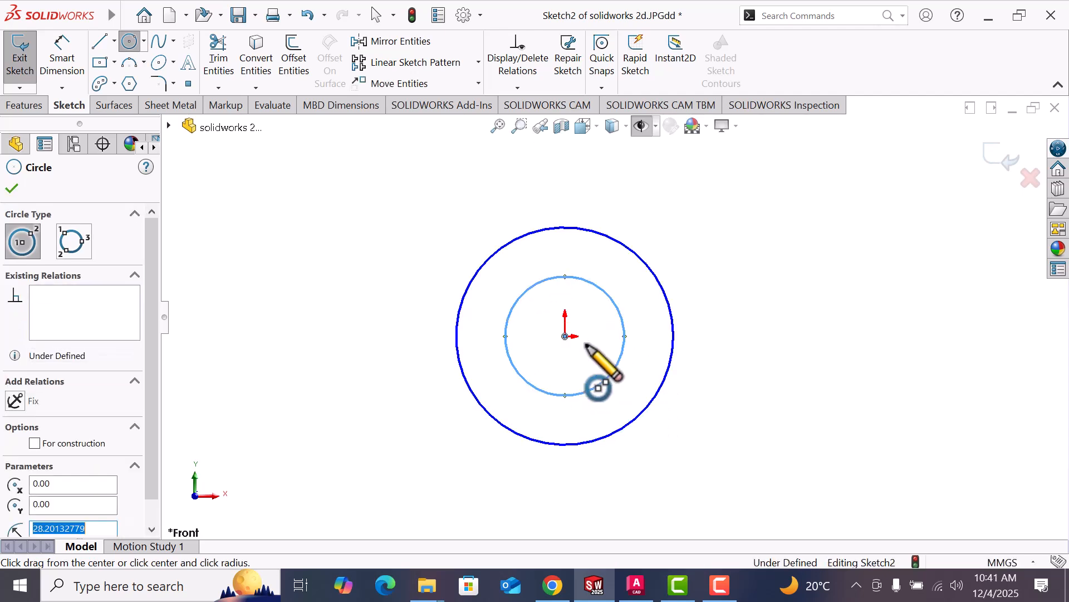
{"action": "left_click_drag", "start_coordinate": [566, 336], "coordinate": [592, 363]}
{"action": "right_click", "coordinate": [593, 367]}
{"action": "left_click", "coordinate": [648, 381]}
- Convert the outermost circle to construction geometry
{"action": "left_click", "coordinate": [628, 345]}
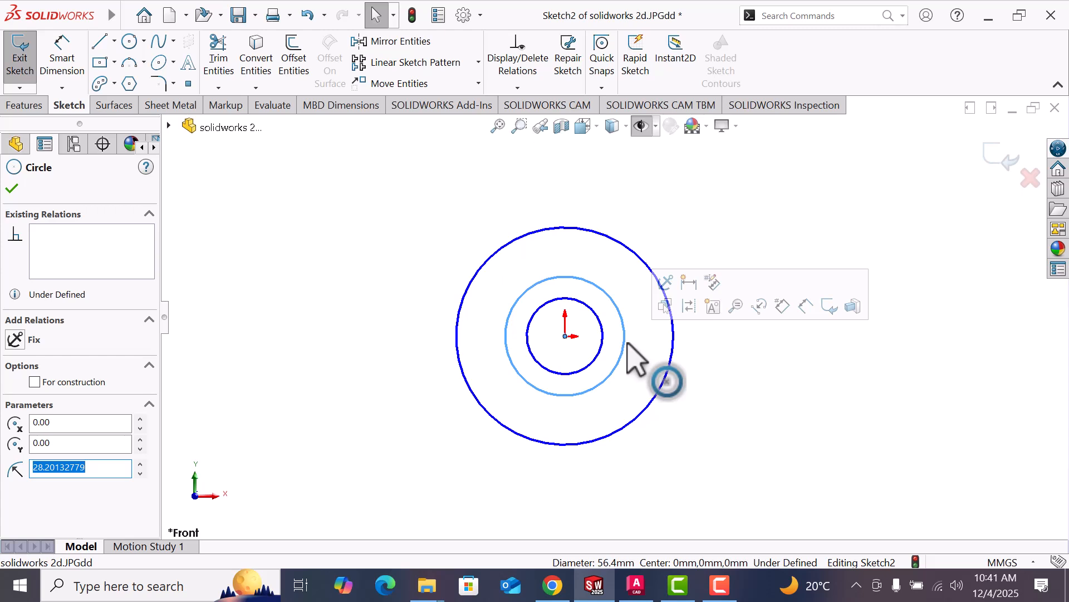
{"action": "left_click", "coordinate": [716, 365]}
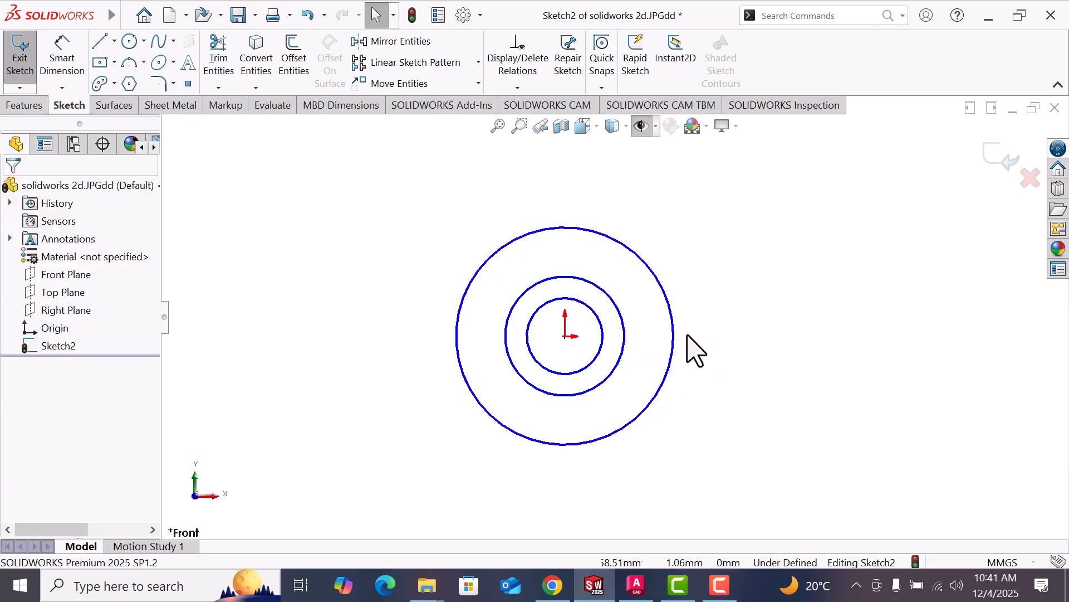
{"action": "left_click", "coordinate": [676, 331]}
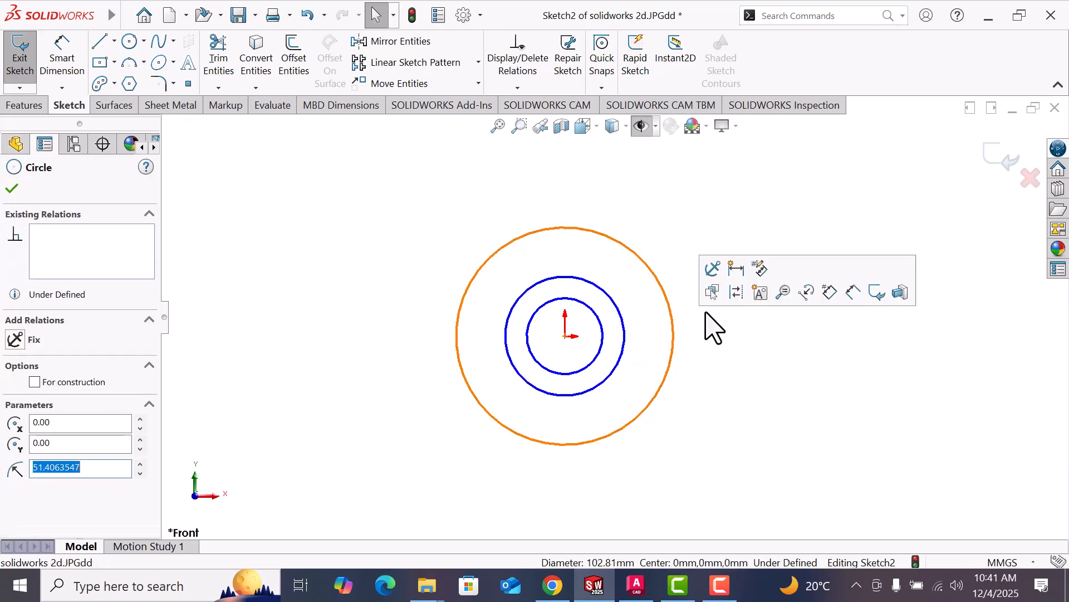
{"action": "left_click", "coordinate": [736, 292]}
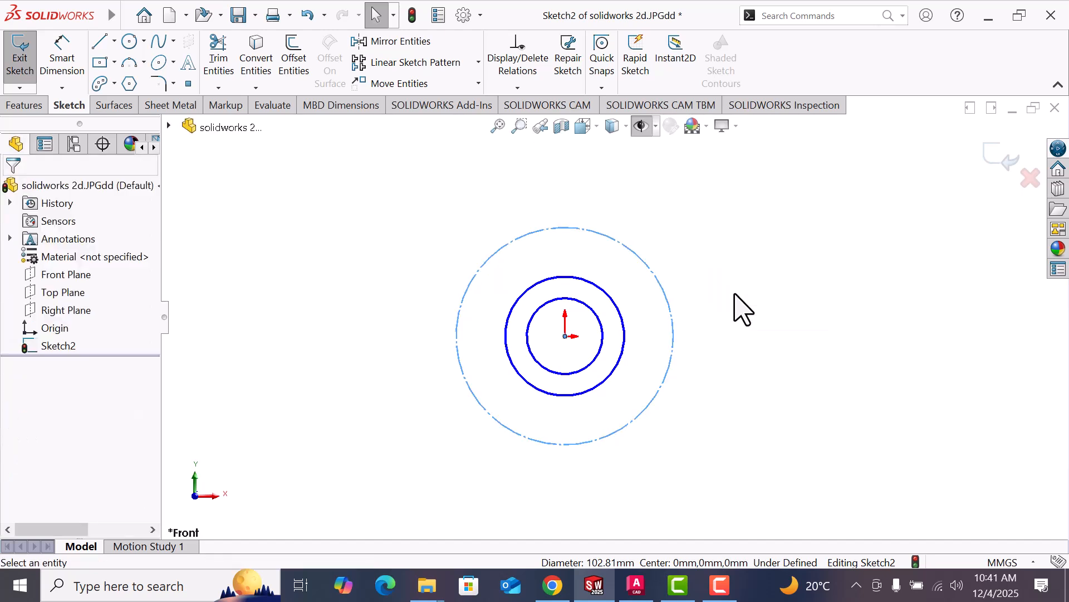
- Dimension the construction circle with a diameter of 70 mm
{"action": "left_click", "coordinate": [62, 59]}
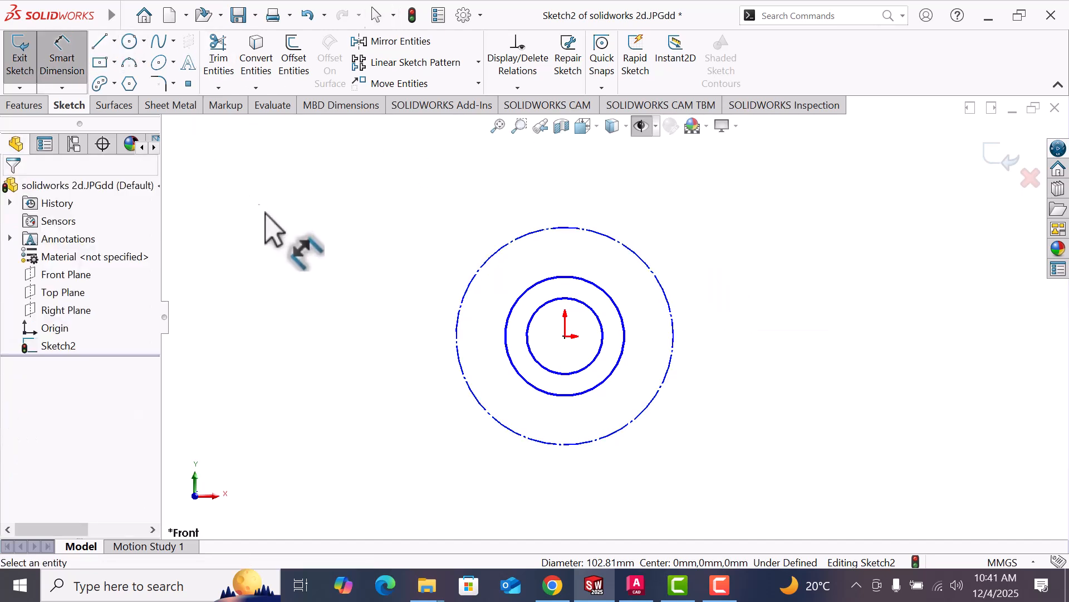
{"action": "left_click", "coordinate": [673, 334]}
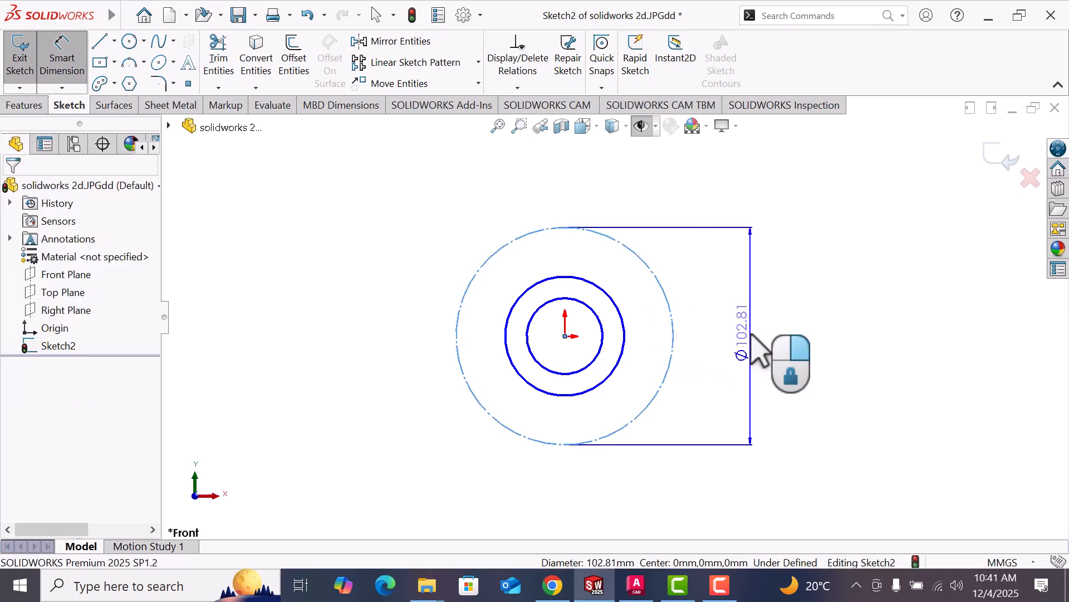
{"action": "left_click", "coordinate": [777, 362]}
{"action": "type", "text": "70"}
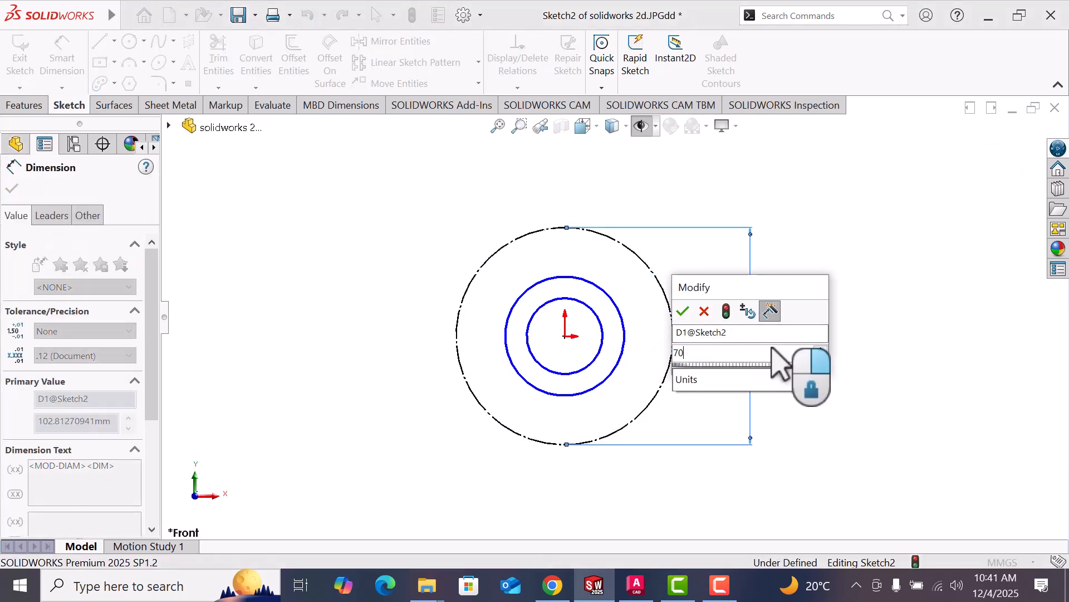
{"action": "key", "text": "Return"}
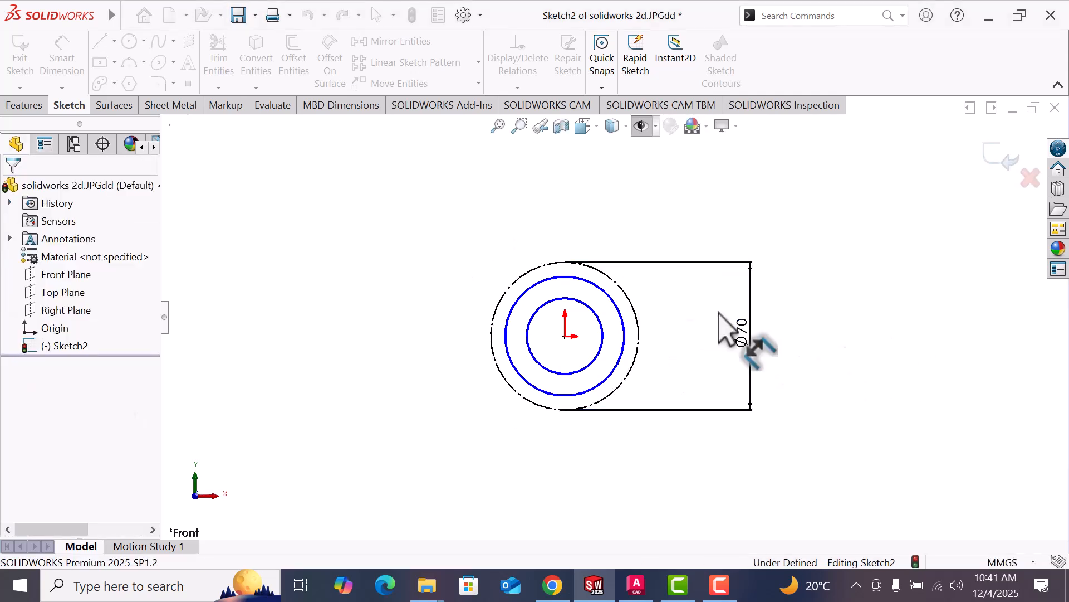
- Dimension the middle circle with a diameter of 60 mm
{"action": "left_click", "coordinate": [624, 320]}
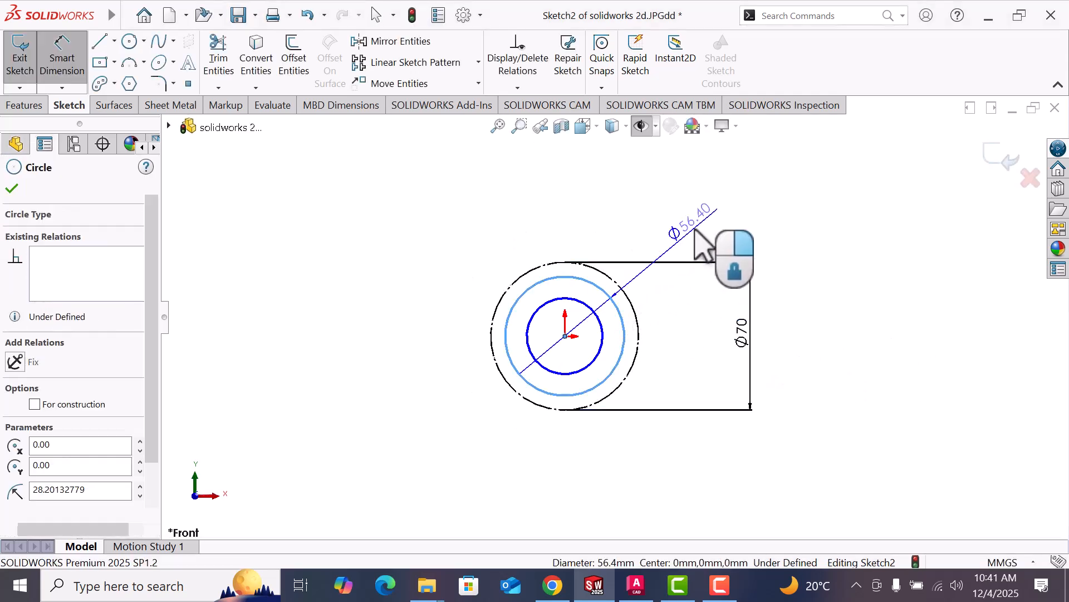
{"action": "left_click", "coordinate": [773, 274]}
{"action": "type", "text": "6"}
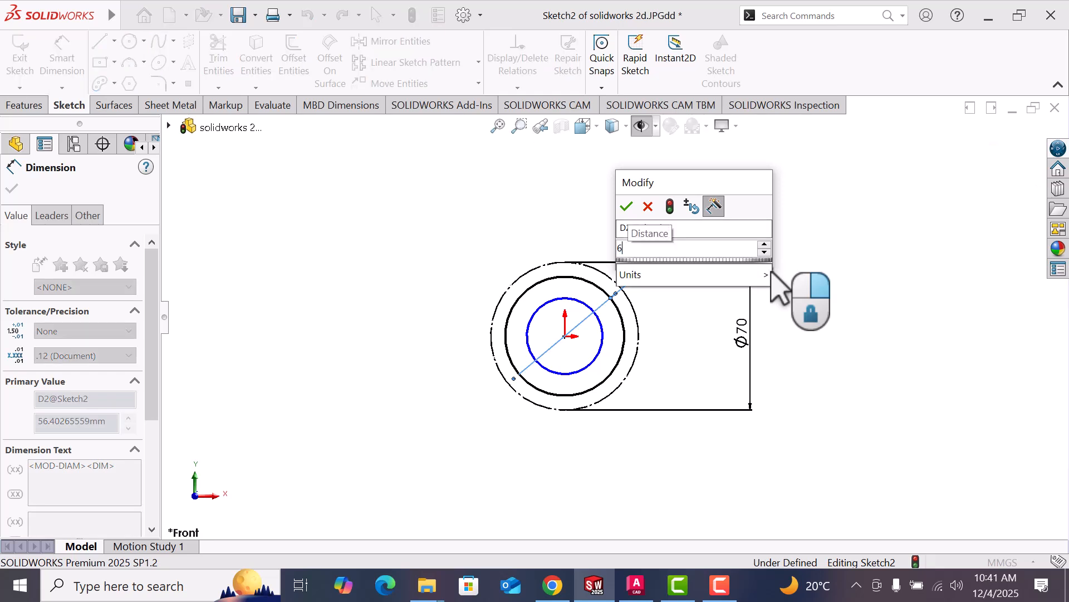
{"action": "type", "text": "0"}
{"action": "key", "text": "Return"}
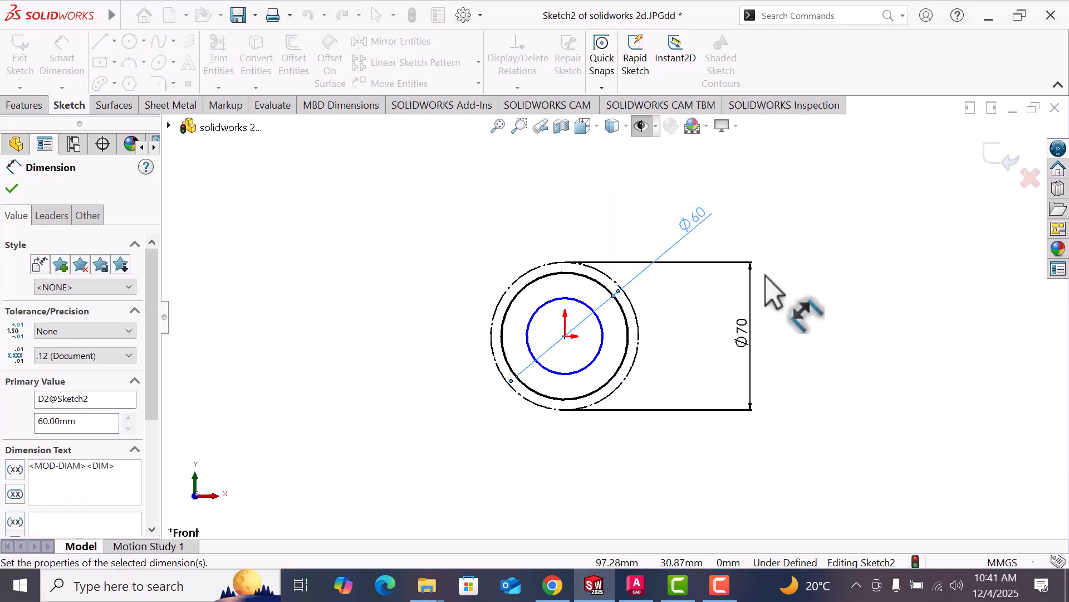
- Dimension the innermost circle with a diameter of 50 mm
{"action": "left_click", "coordinate": [603, 339]}
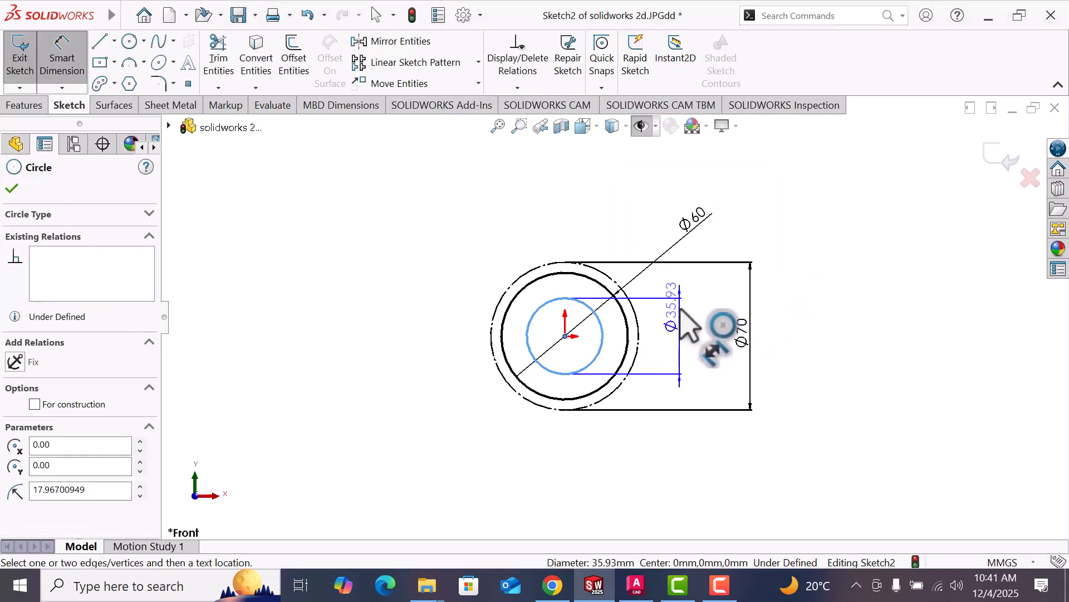
{"action": "left_click", "coordinate": [710, 329]}
{"action": "type", "text": "50"}
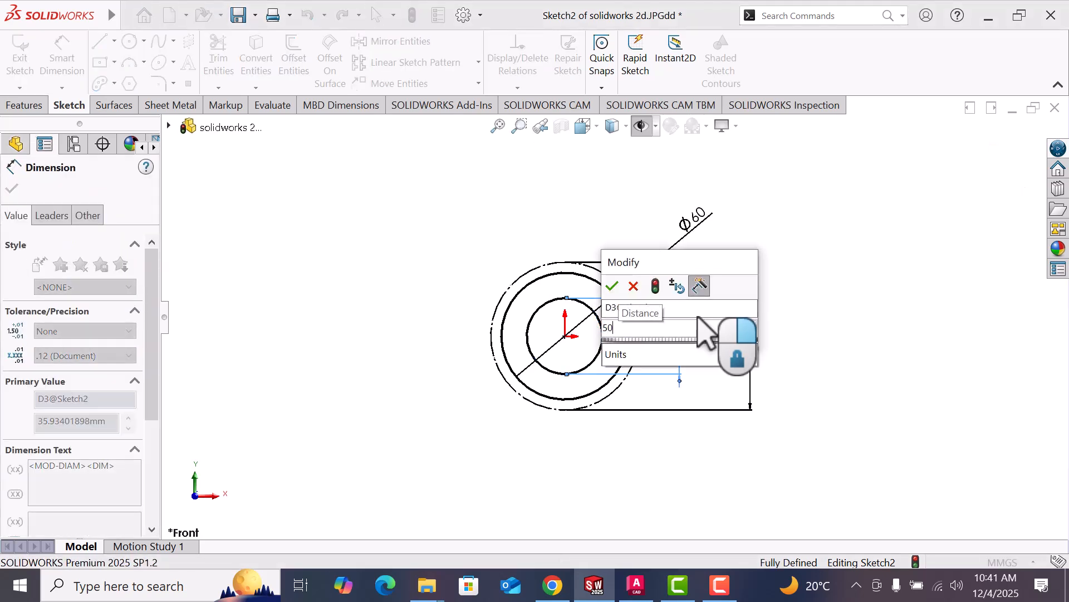
{"action": "key", "text": "Return"}
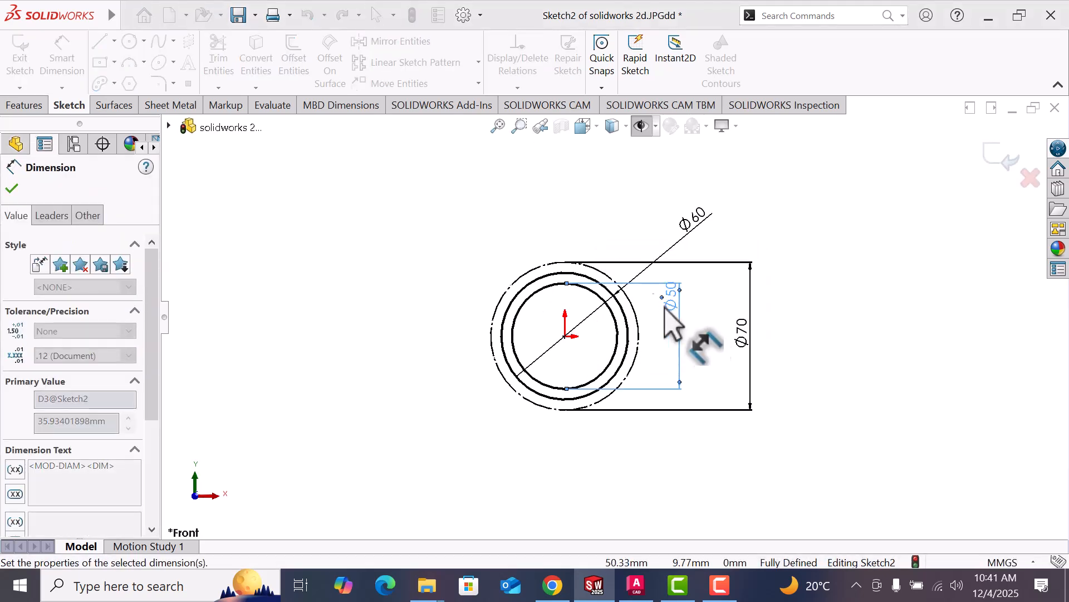
- Sketch two concentric circles, about 10 mm and 6 mm in diameter, centred on the top quadrant of the 70 mm construction circle
{"action": "scroll", "coordinate": [522, 239], "scroll_direction": "down", "scroll_amount": 2}
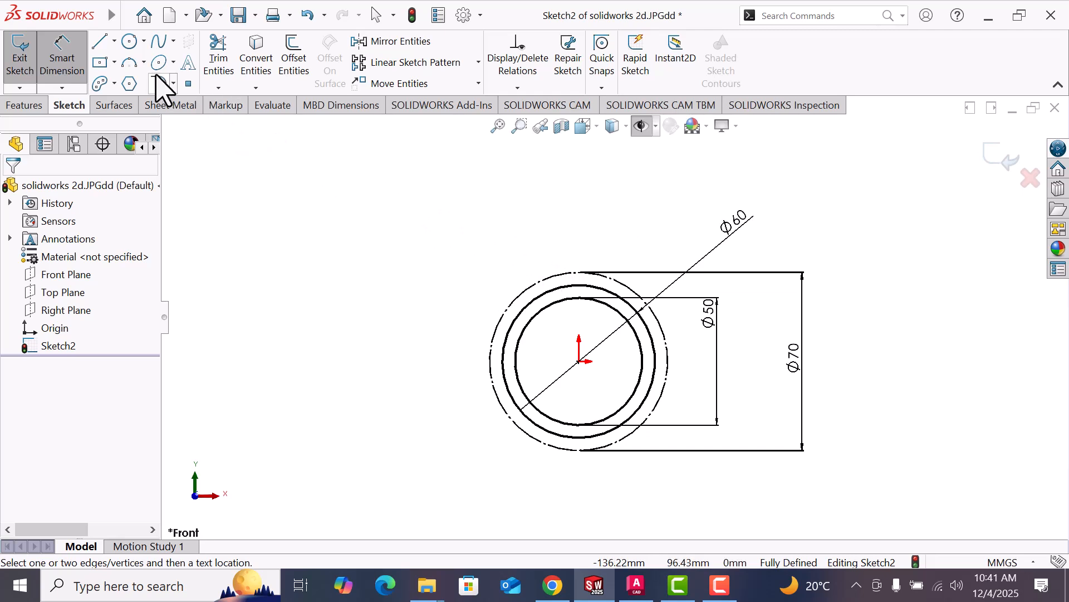
{"action": "left_click", "coordinate": [128, 42]}
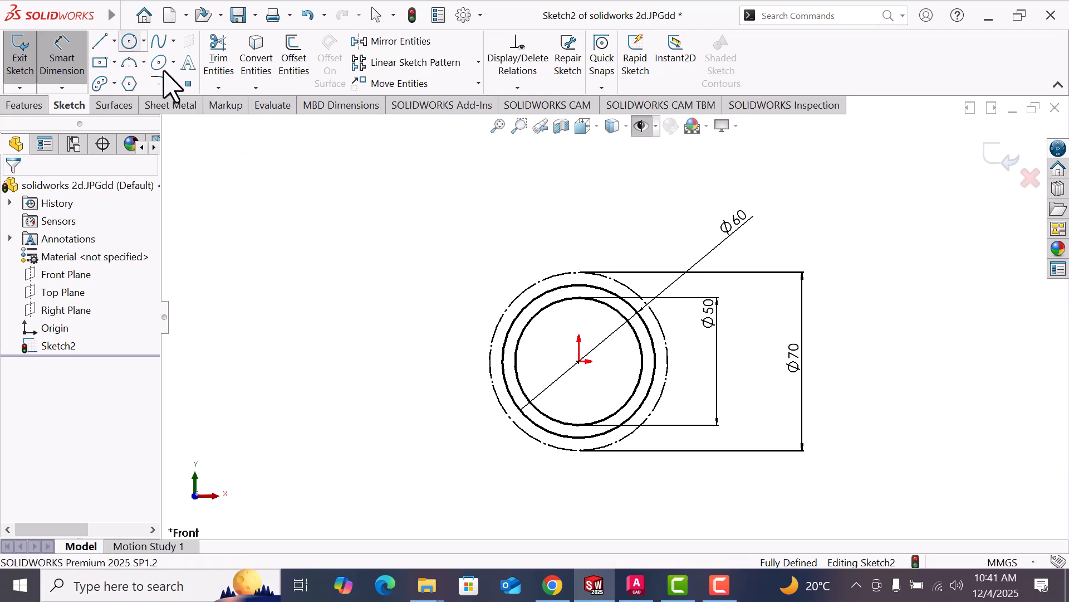
{"action": "left_click", "coordinate": [579, 272]}
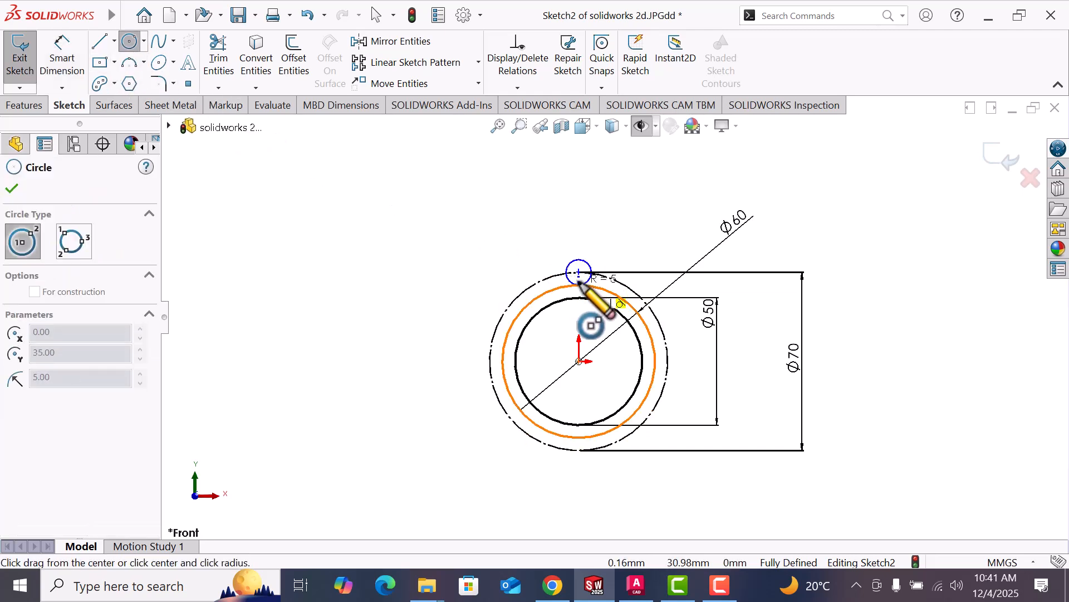
{"action": "left_click", "coordinate": [580, 284]}
{"action": "left_click", "coordinate": [579, 272]}
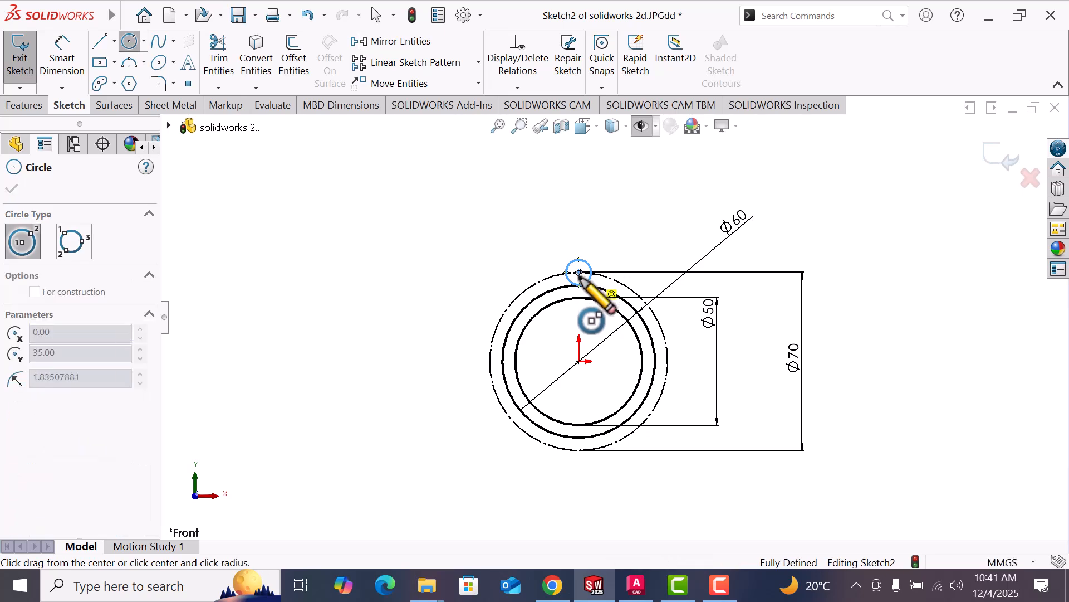
{"action": "left_click", "coordinate": [582, 280]}
{"action": "right_click", "coordinate": [584, 281]}
{"action": "left_click", "coordinate": [617, 293]}
- Delete the tangent relation between the larger of the two small circles and the 60 mm circle
{"action": "scroll", "coordinate": [613, 267], "scroll_direction": "down", "scroll_amount": 3}
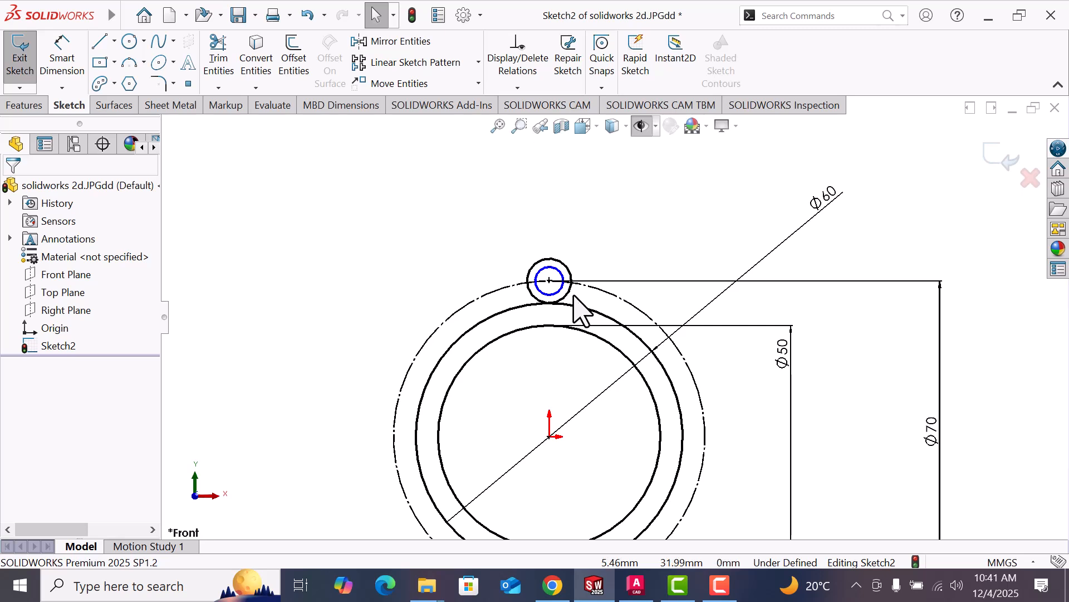
{"action": "scroll", "coordinate": [581, 310], "scroll_direction": "down", "scroll_amount": 2}
{"action": "left_click", "coordinate": [572, 301]}
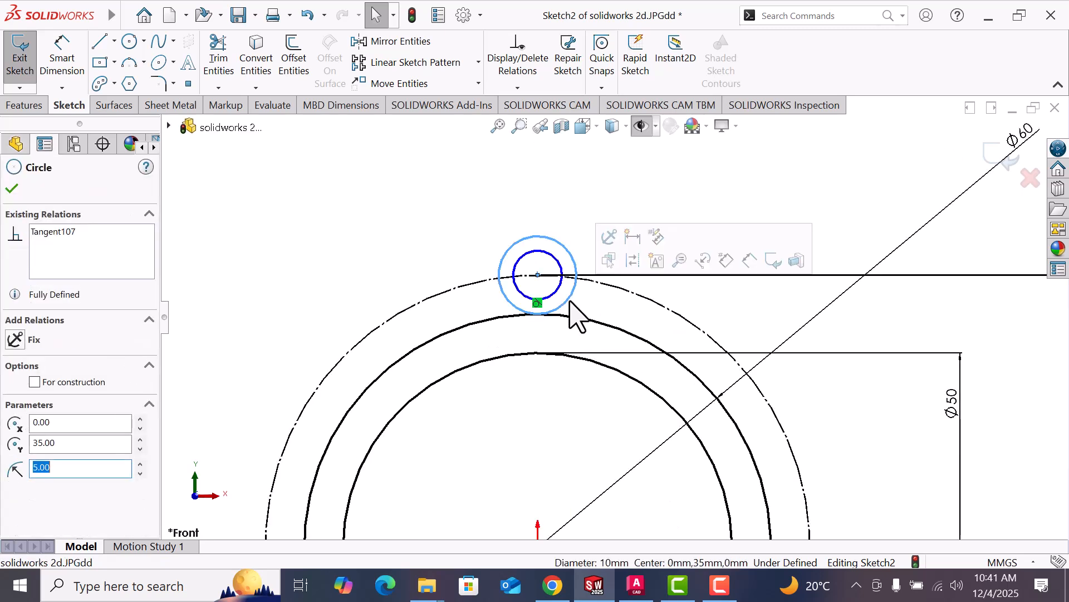
{"action": "left_click", "coordinate": [536, 304]}
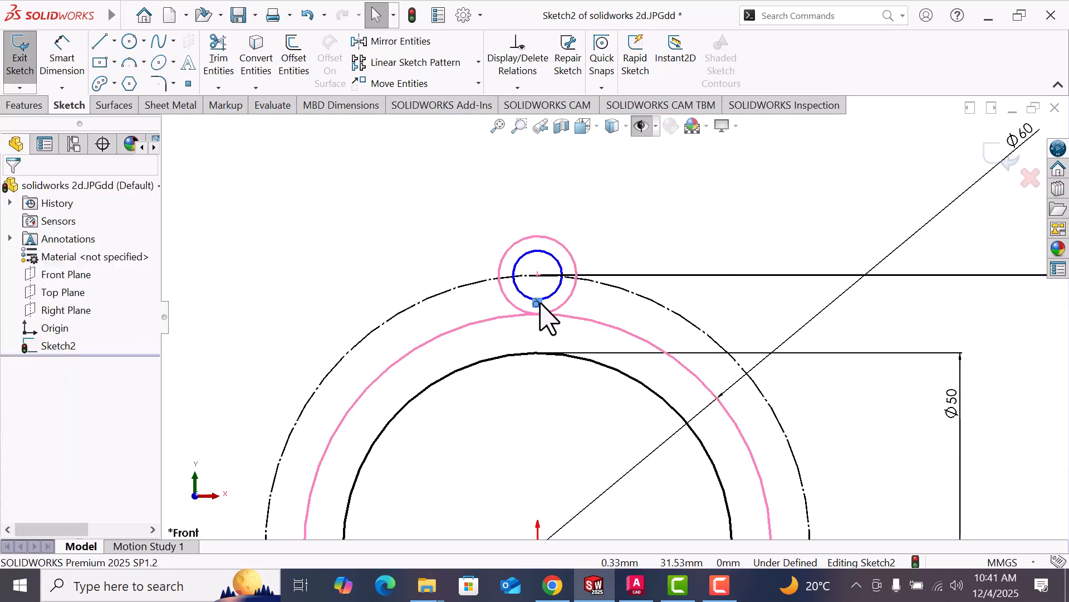
{"action": "key", "text": "Delete"}
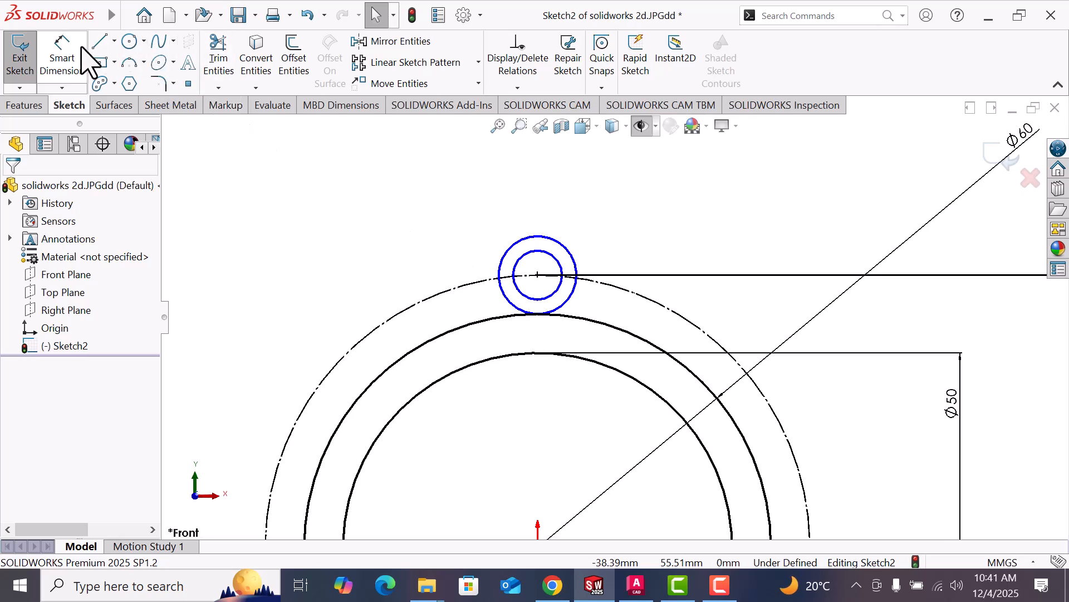
- Dimension the larger of the two small top circles with a diameter of 16 mm
{"action": "left_click", "coordinate": [62, 58]}
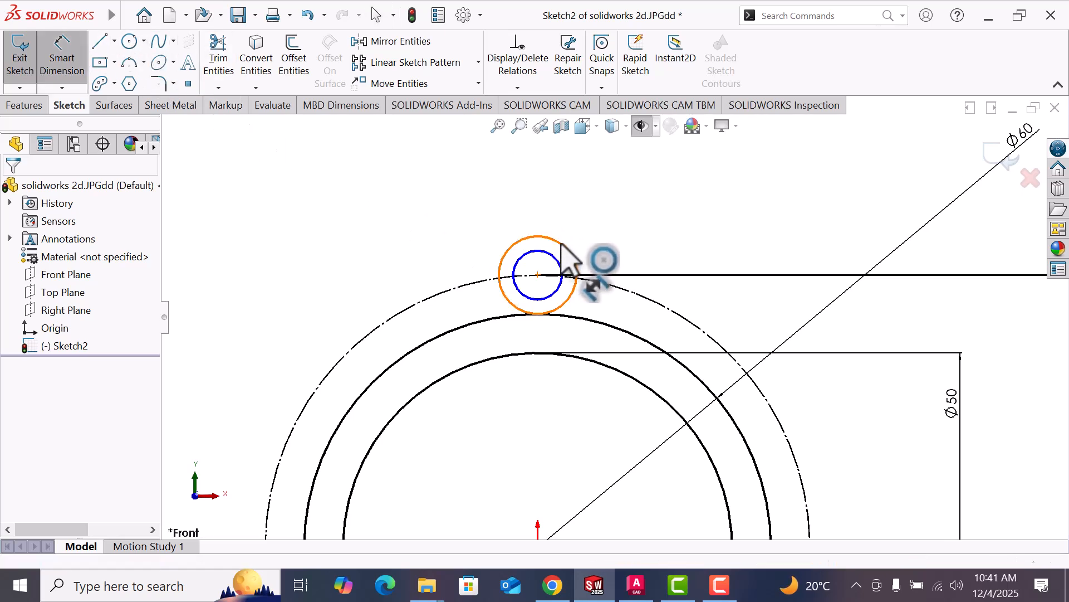
{"action": "left_click", "coordinate": [576, 263]}
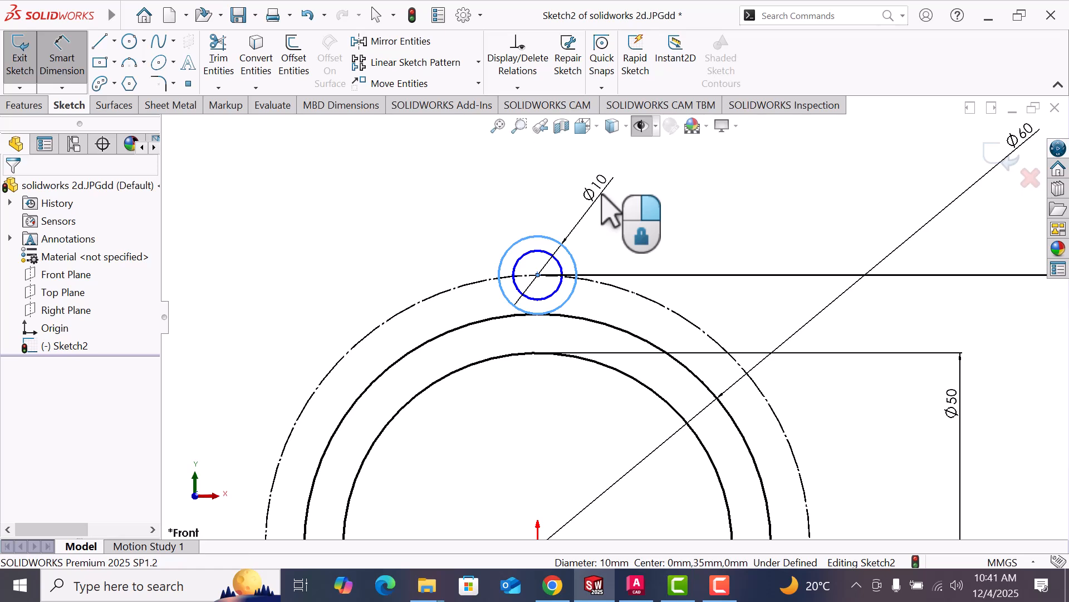
{"action": "left_click", "coordinate": [603, 195]}
{"action": "type", "text": "16"}
{"action": "key", "text": "Return"}
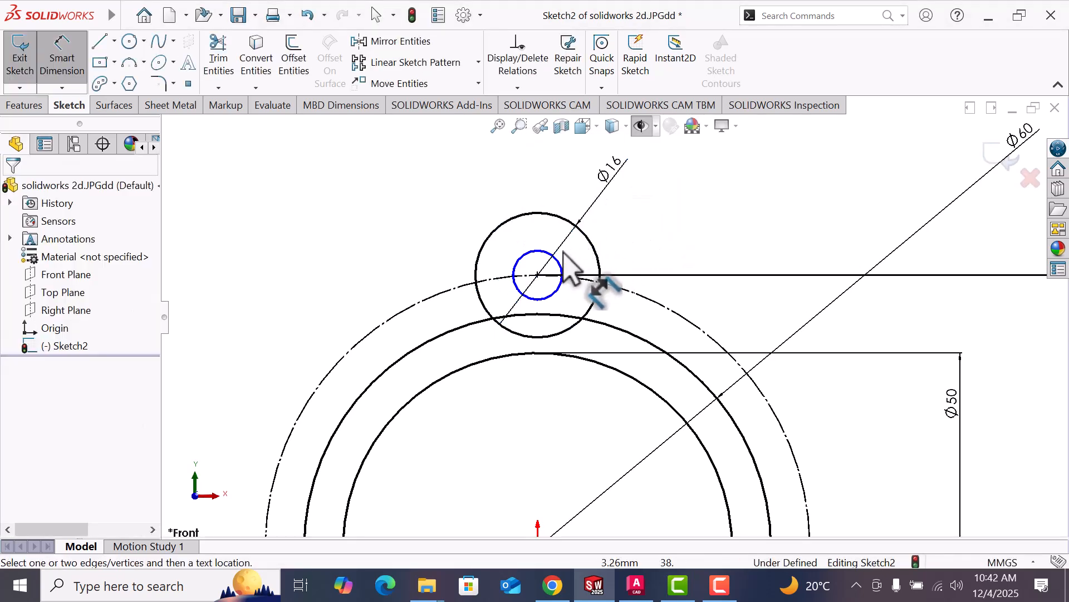
- Dimension the smaller top circle with a diameter of 8 mm and finish dimensioning
{"action": "left_click", "coordinate": [561, 259]}
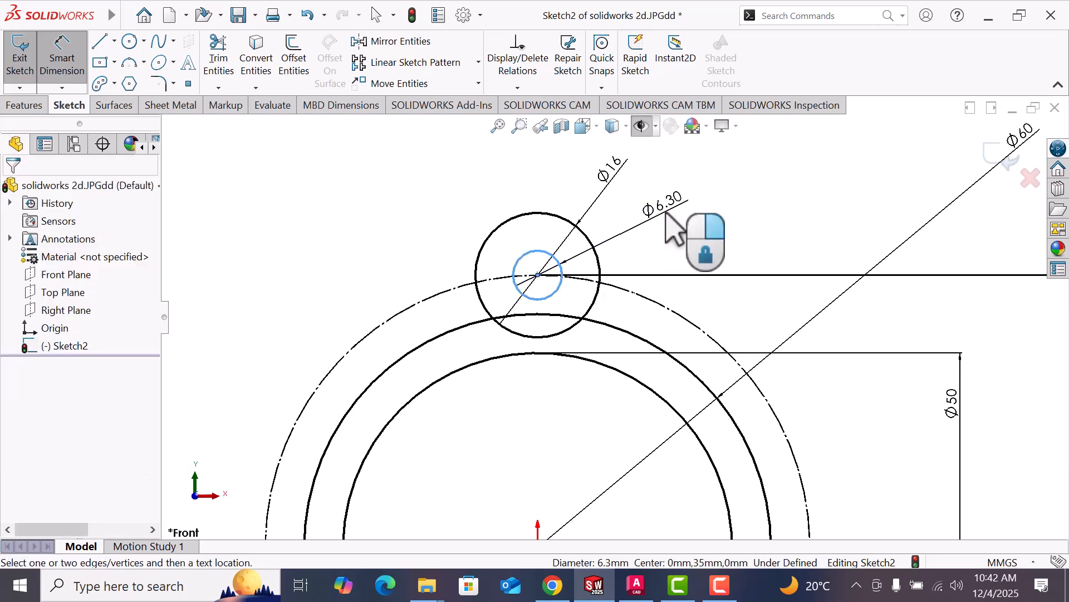
{"action": "left_click", "coordinate": [673, 226]}
{"action": "type", "text": "8"}
{"action": "key", "text": "Return"}
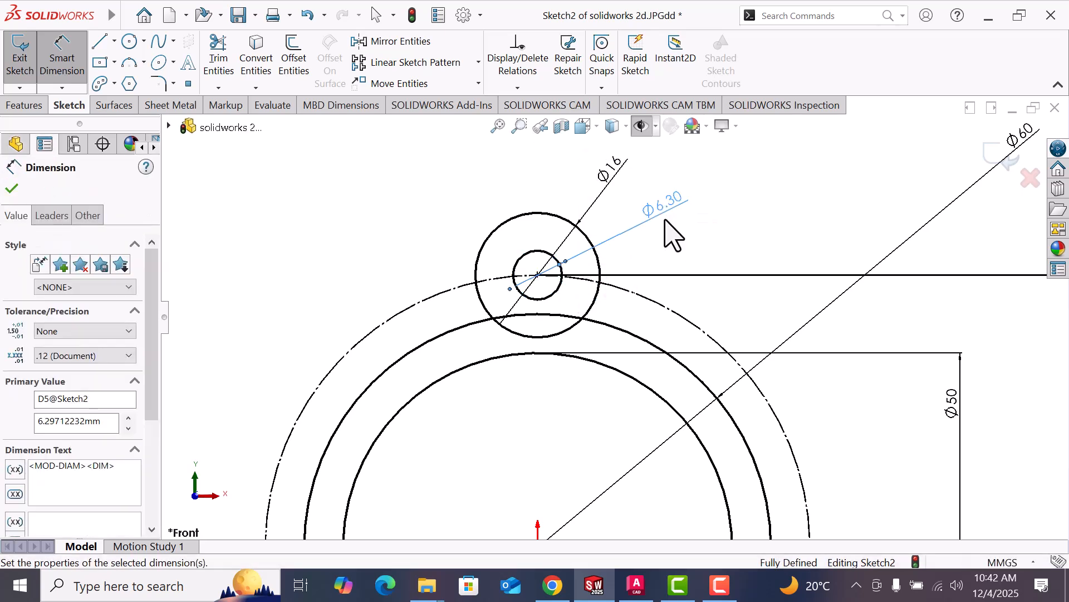
{"action": "left_click", "coordinate": [722, 227]}
{"action": "right_click", "coordinate": [723, 229]}
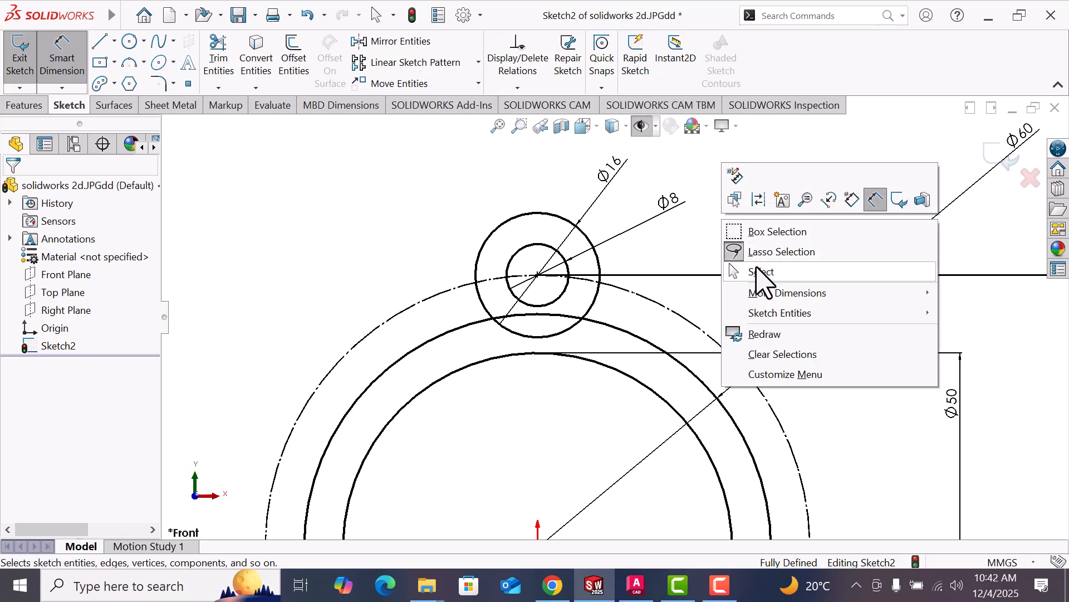
{"action": "left_click", "coordinate": [757, 268]}
- Sketch a three-point arc of about 22 mm radius from the 60 mm circle up to the left side of the 16 mm circle
{"action": "scroll", "coordinate": [696, 282], "scroll_direction": "up", "scroll_amount": 4}
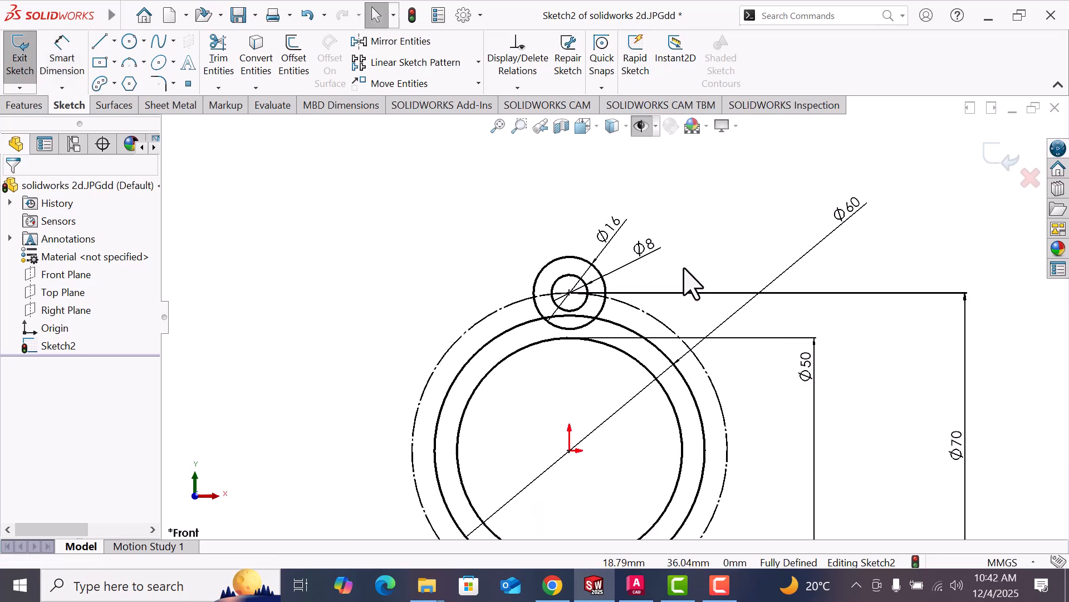
{"action": "left_click", "coordinate": [130, 63]}
{"action": "scroll", "coordinate": [477, 275], "scroll_direction": "down", "scroll_amount": 2}
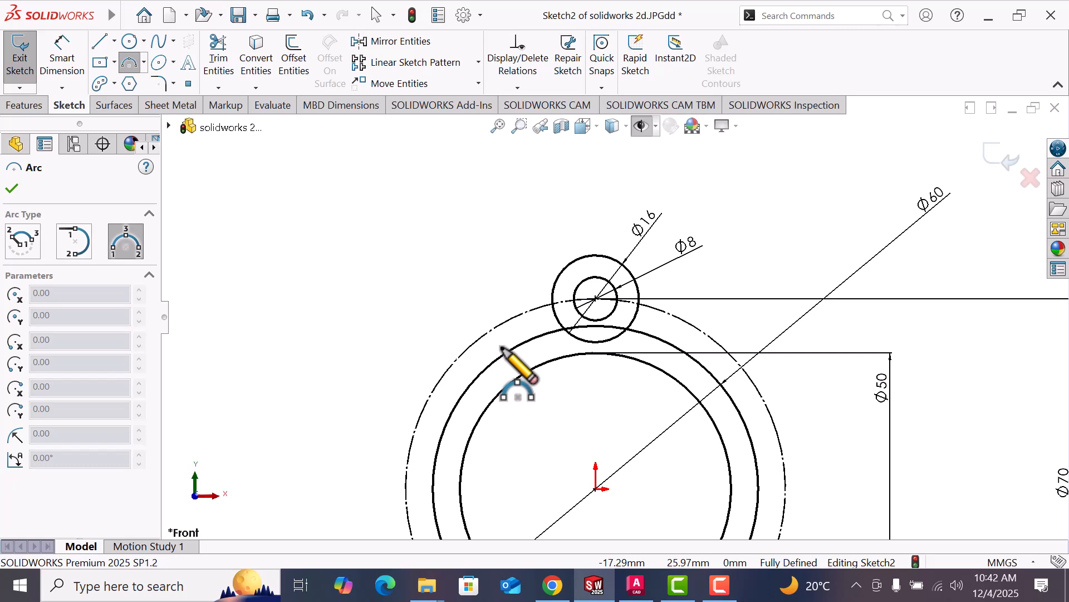
{"action": "scroll", "coordinate": [501, 347], "scroll_direction": "down", "scroll_amount": 2}
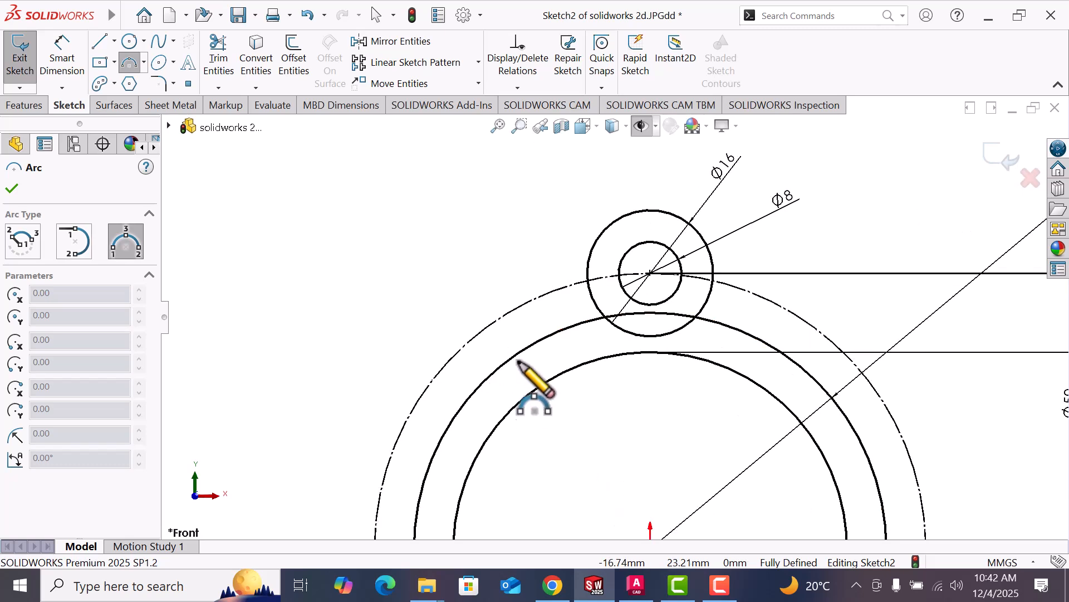
{"action": "left_click", "coordinate": [524, 351]}
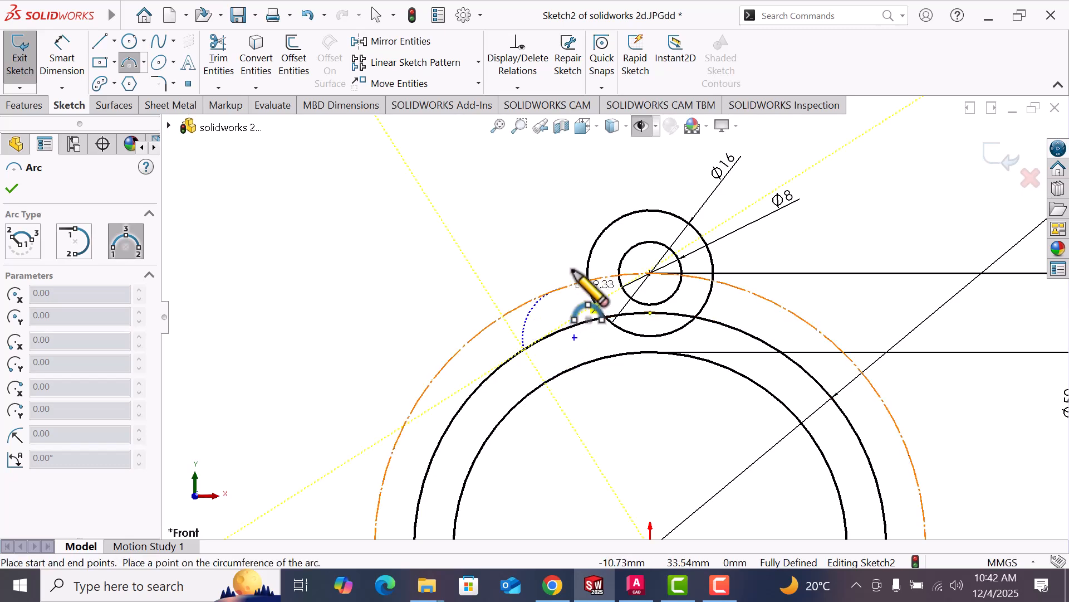
{"action": "left_click", "coordinate": [592, 245]}
{"action": "left_click", "coordinate": [570, 300]}
{"action": "right_click", "coordinate": [574, 304]}
{"action": "left_click", "coordinate": [613, 315]}
- Make the new arc tangent to both the 60 mm circle and the 16 mm circle
{"action": "scroll", "coordinate": [604, 334], "scroll_direction": "down", "scroll_amount": 2}
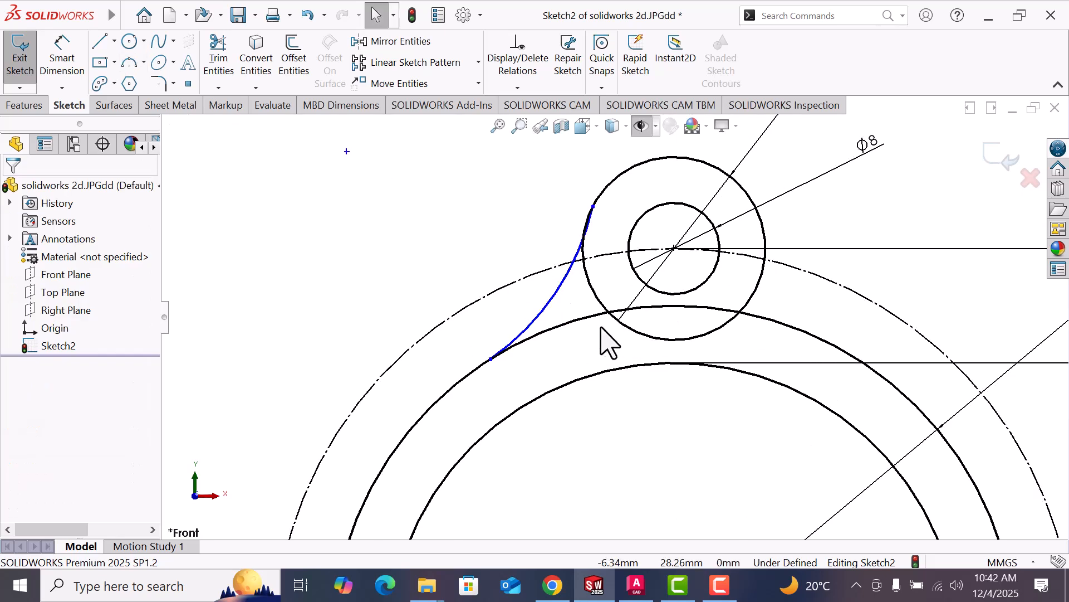
{"action": "left_click", "coordinate": [550, 310]}
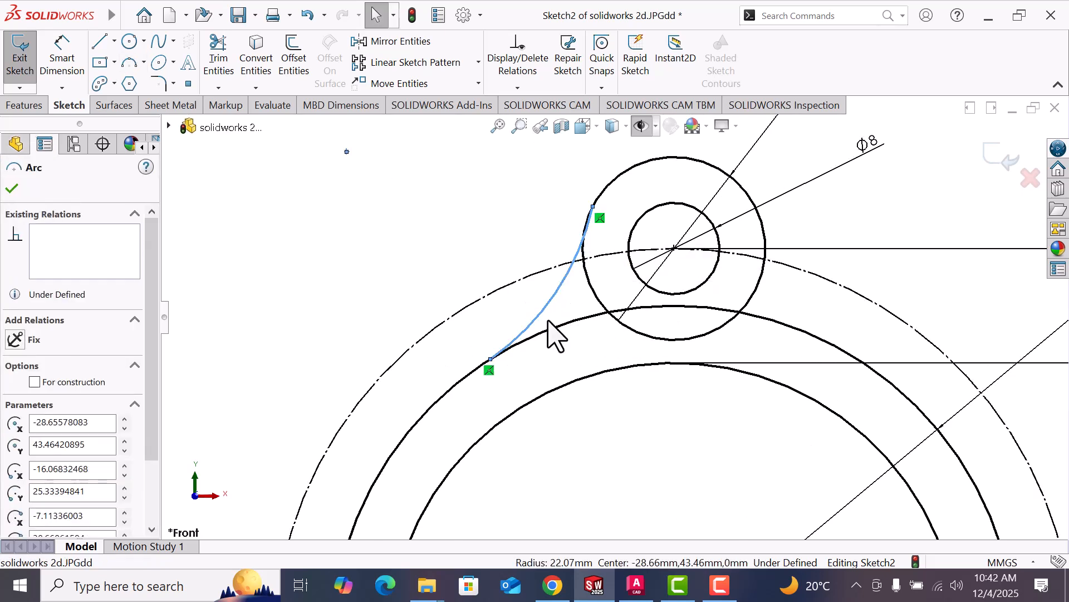
{"action": "left_click", "coordinate": [551, 334], "text": "ctrl"}
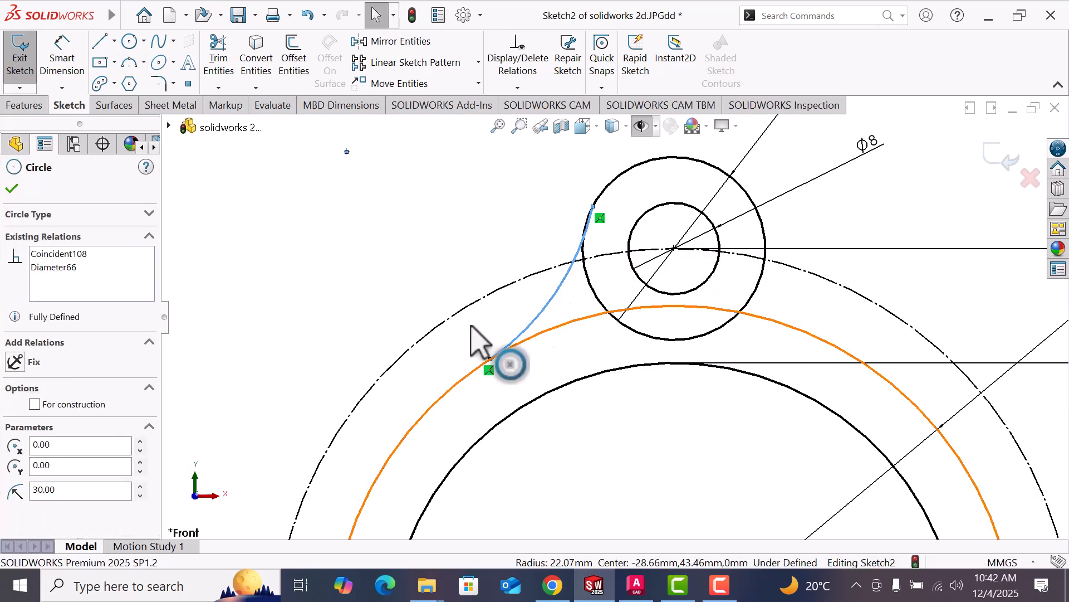
{"action": "left_click", "coordinate": [473, 239]}
{"action": "left_click", "coordinate": [561, 293]}
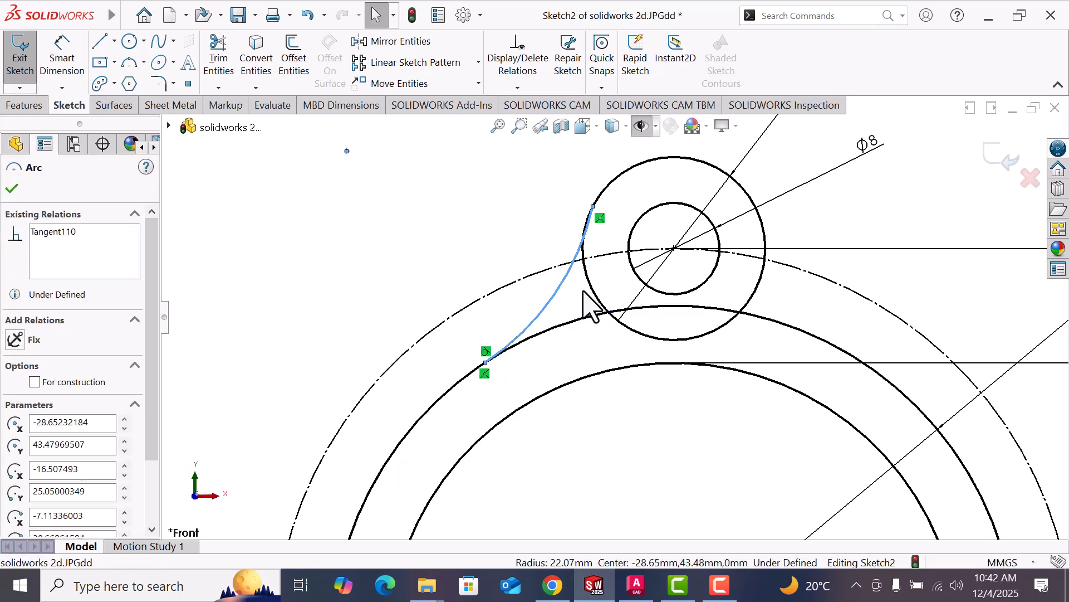
{"action": "left_click", "coordinate": [592, 288], "text": "ctrl"}
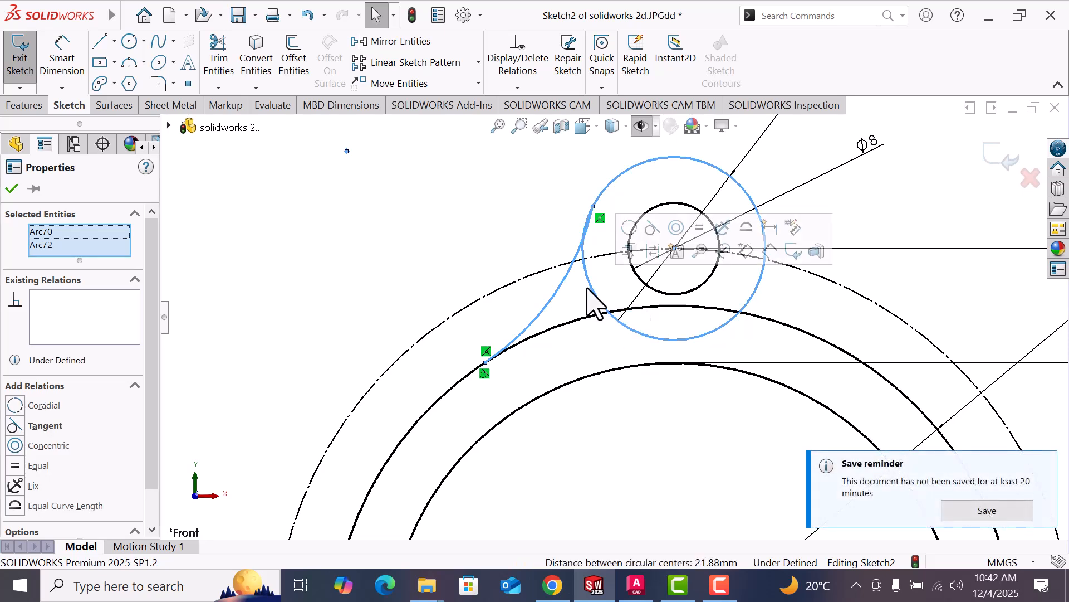
{"action": "left_click", "coordinate": [13, 426]}
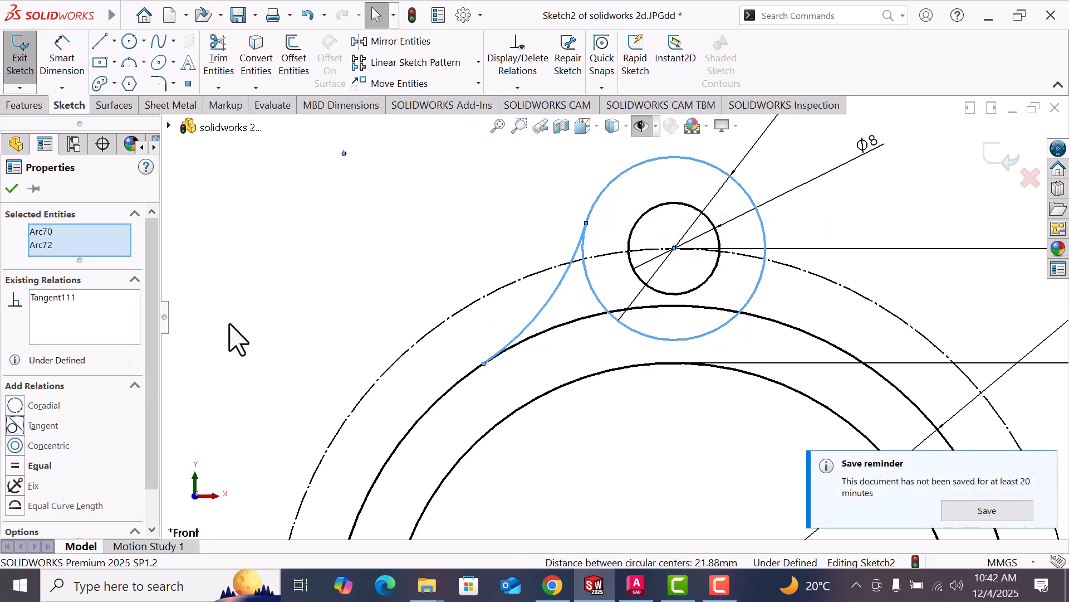
{"action": "left_click", "coordinate": [398, 221]}
- Dimension the tangent arc with a radius of 12 mm and finish dimensioning
{"action": "scroll", "coordinate": [405, 221], "scroll_direction": "up", "scroll_amount": 2}
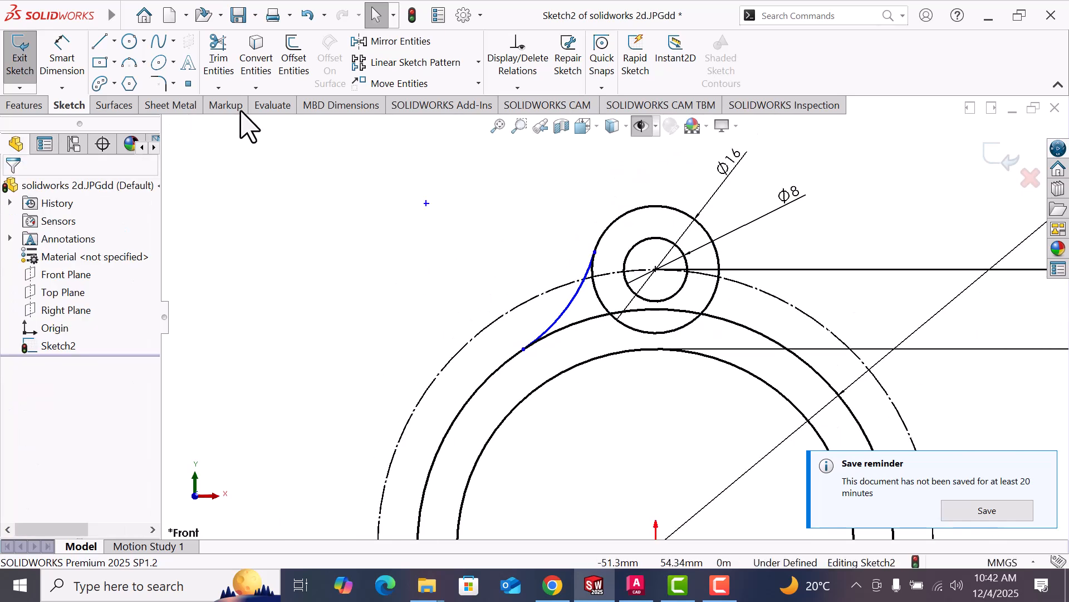
{"action": "left_click", "coordinate": [61, 61]}
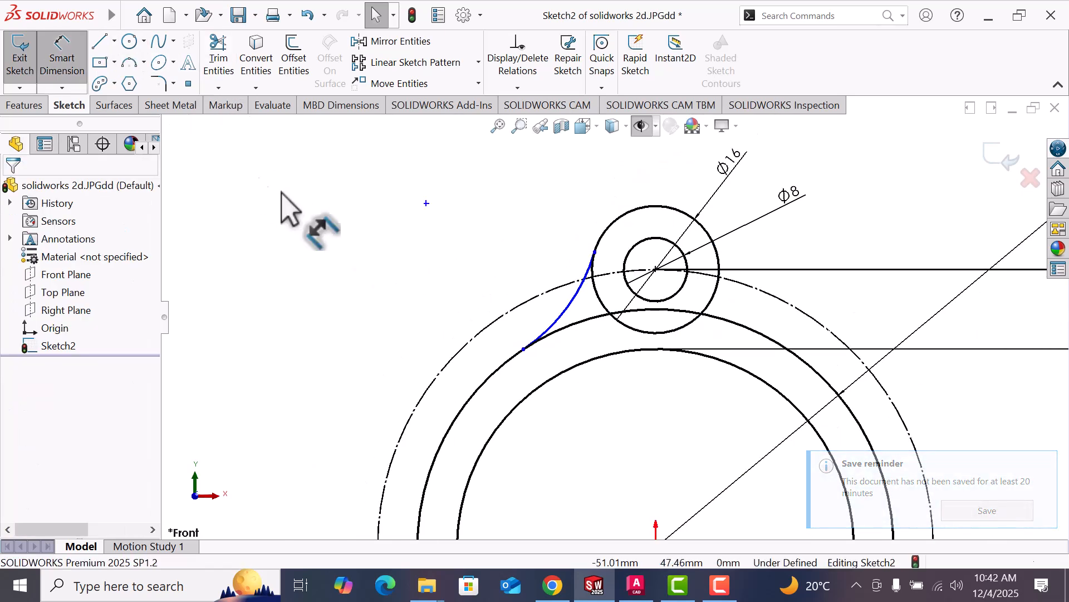
{"action": "left_click", "coordinate": [566, 314]}
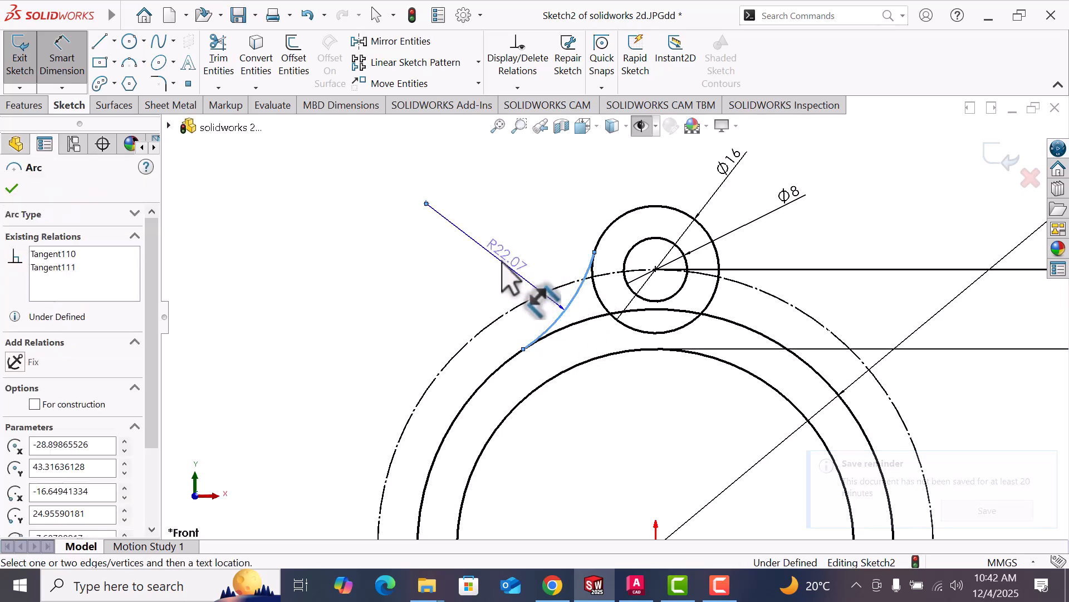
{"action": "left_click", "coordinate": [503, 263]}
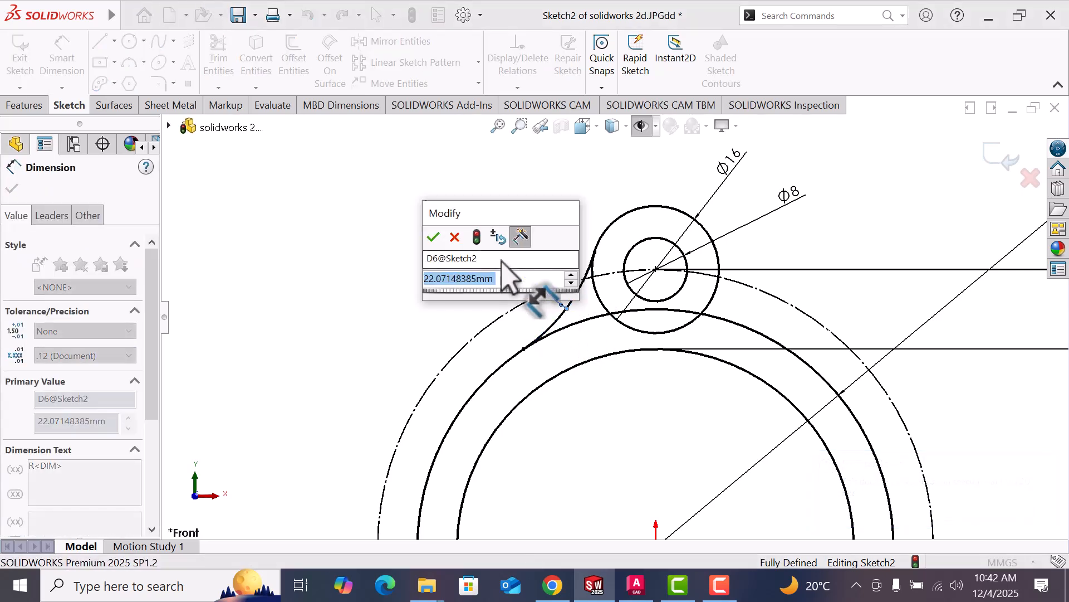
{"action": "type", "text": "12"}
{"action": "key", "text": "Return"}
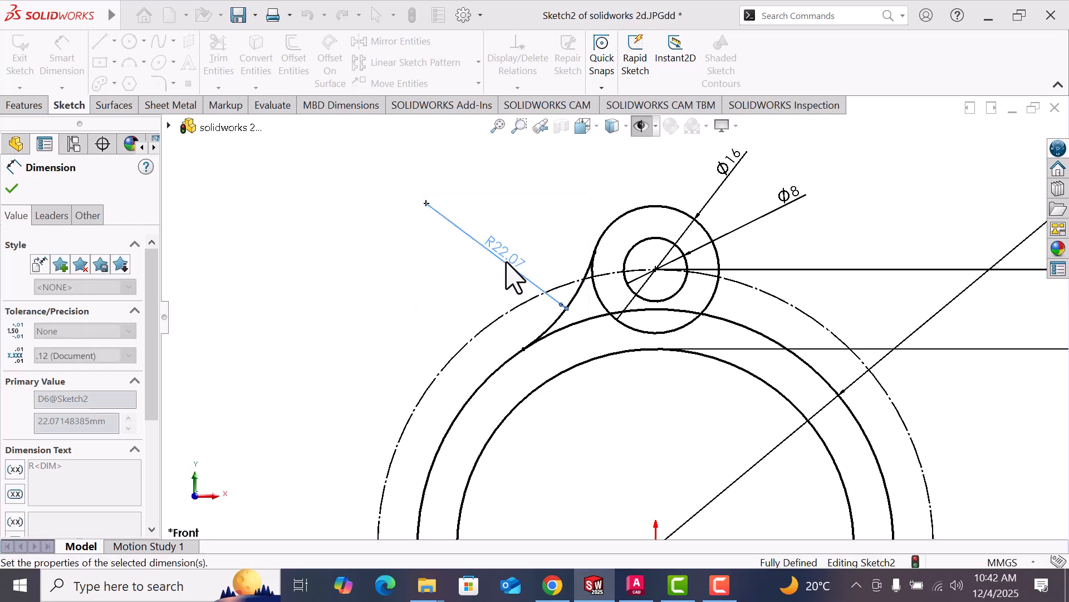
{"action": "left_click", "coordinate": [888, 259]}
{"action": "scroll", "coordinate": [873, 250], "scroll_direction": "up", "scroll_amount": 3}
{"action": "right_click", "coordinate": [873, 250]}
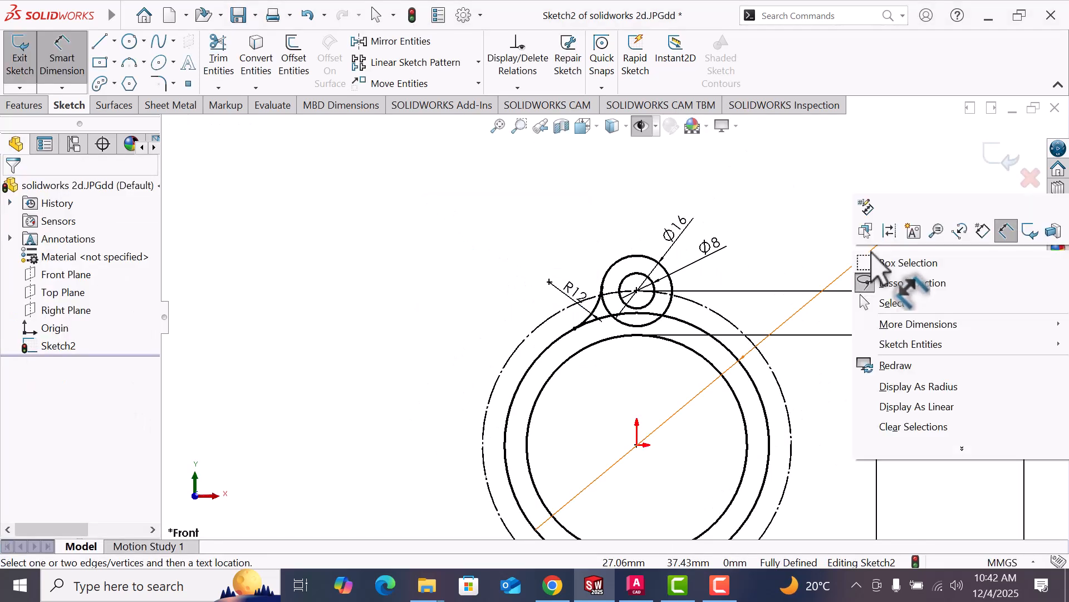
{"action": "left_click", "coordinate": [893, 301]}
{"action": "key", "text": "Escape"}
- Draw a vertical line from the origin up past the 16 mm circle and convert it to construction geometry
{"action": "key", "text": "l"}
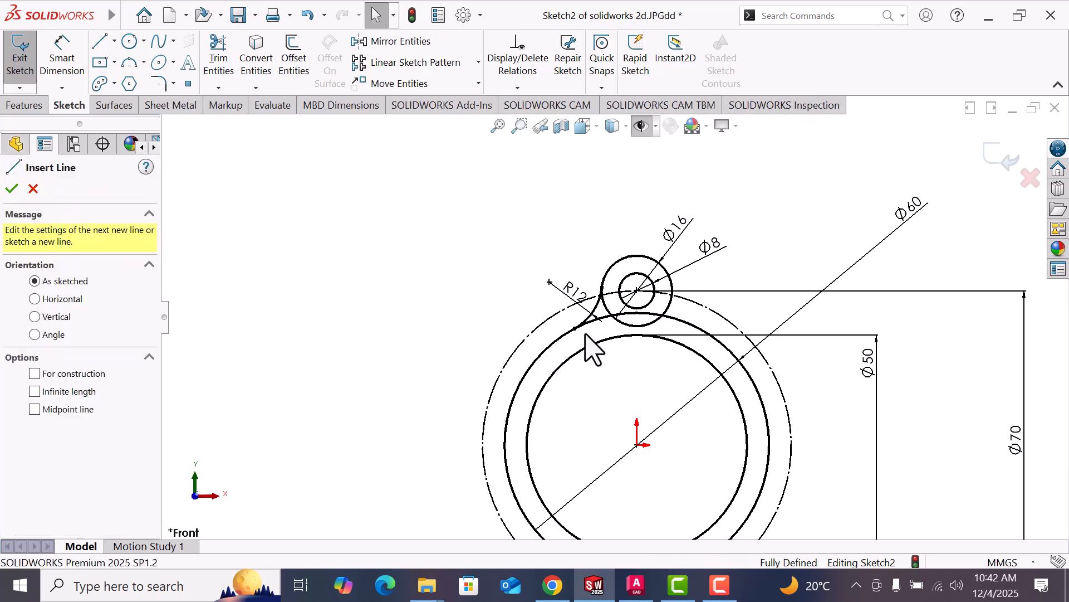
{"action": "left_click_drag", "start_coordinate": [638, 445], "coordinate": [636, 224]}
{"action": "right_click", "coordinate": [636, 224]}
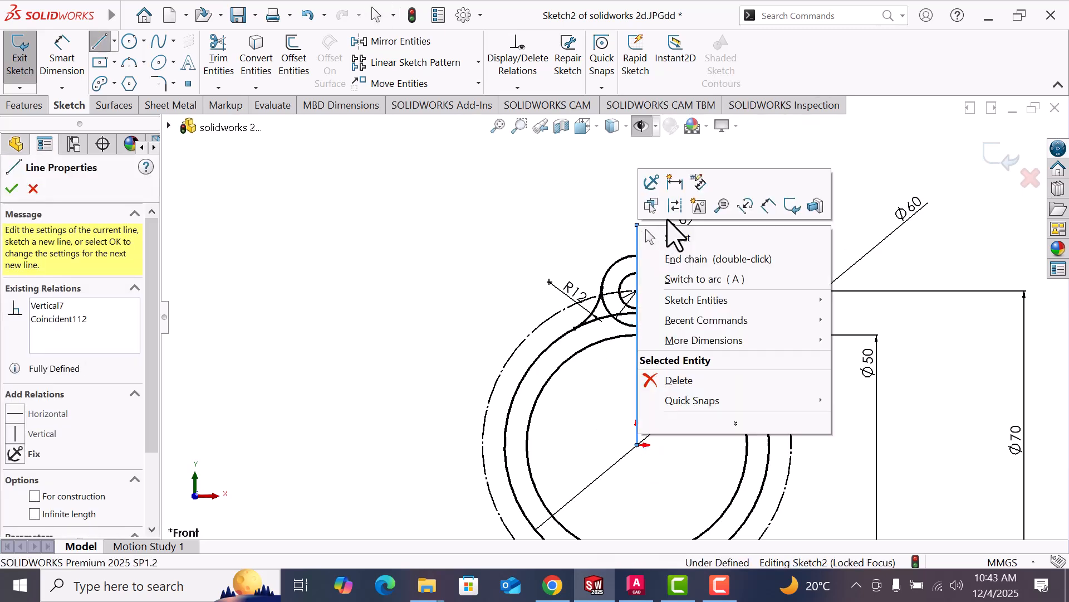
{"action": "left_click", "coordinate": [684, 206]}
- Mirror a copy of the R12 arc about the vertical centreline
{"action": "scroll", "coordinate": [718, 271], "scroll_direction": "down", "scroll_amount": 3}
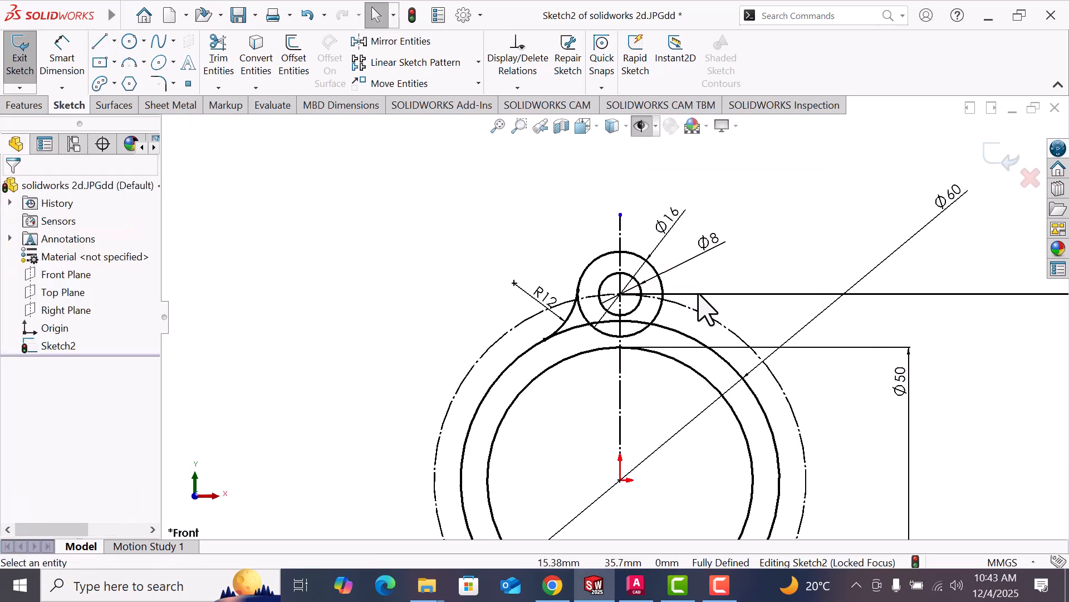
{"action": "left_click", "coordinate": [394, 37]}
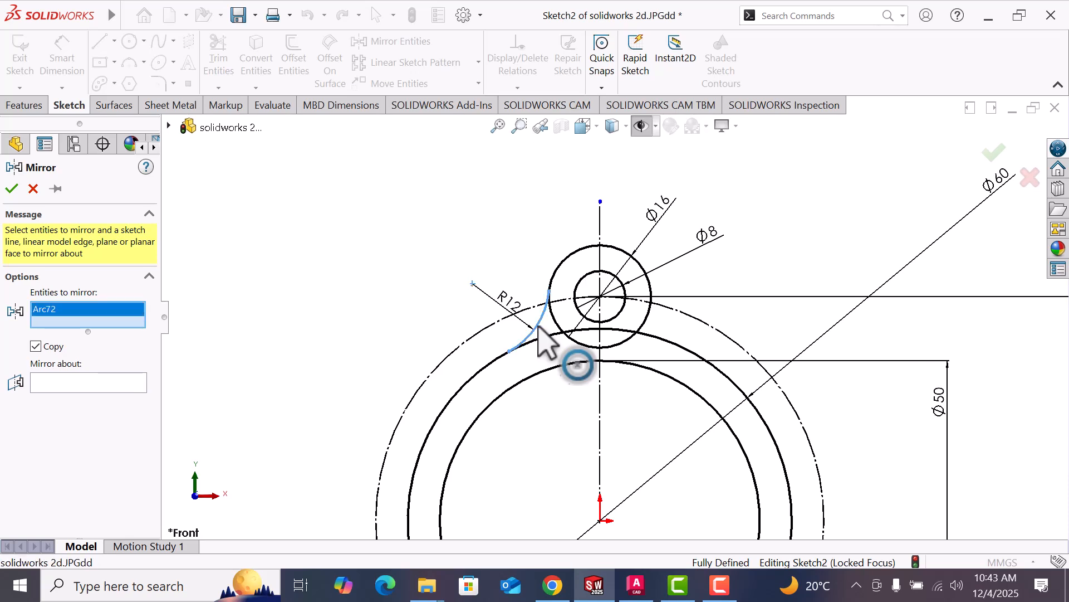
{"action": "left_click", "coordinate": [67, 383]}
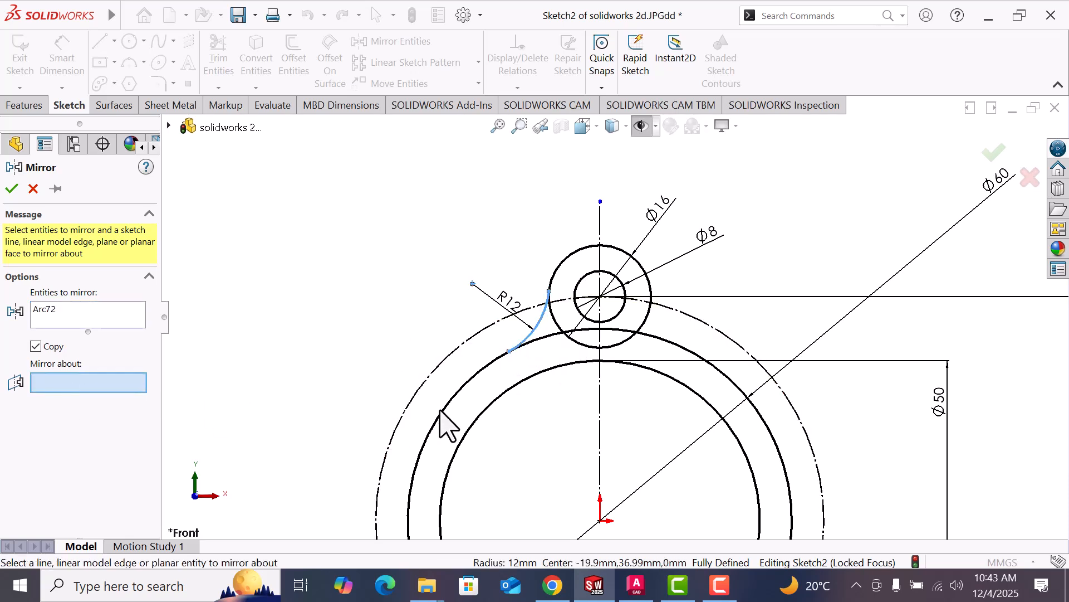
{"action": "left_click", "coordinate": [600, 396]}
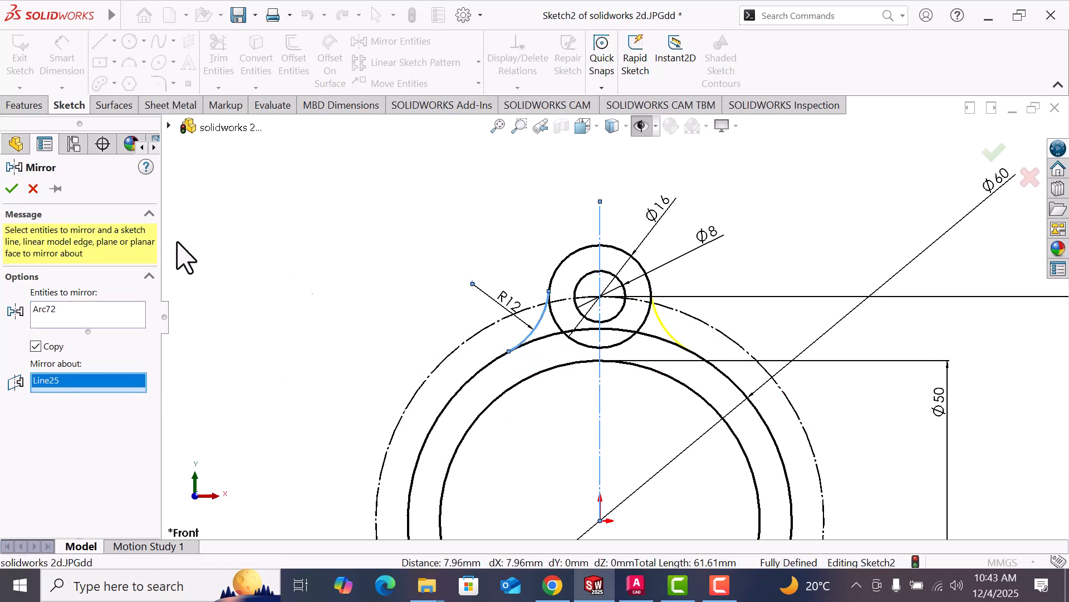
{"action": "left_click", "coordinate": [12, 190]}
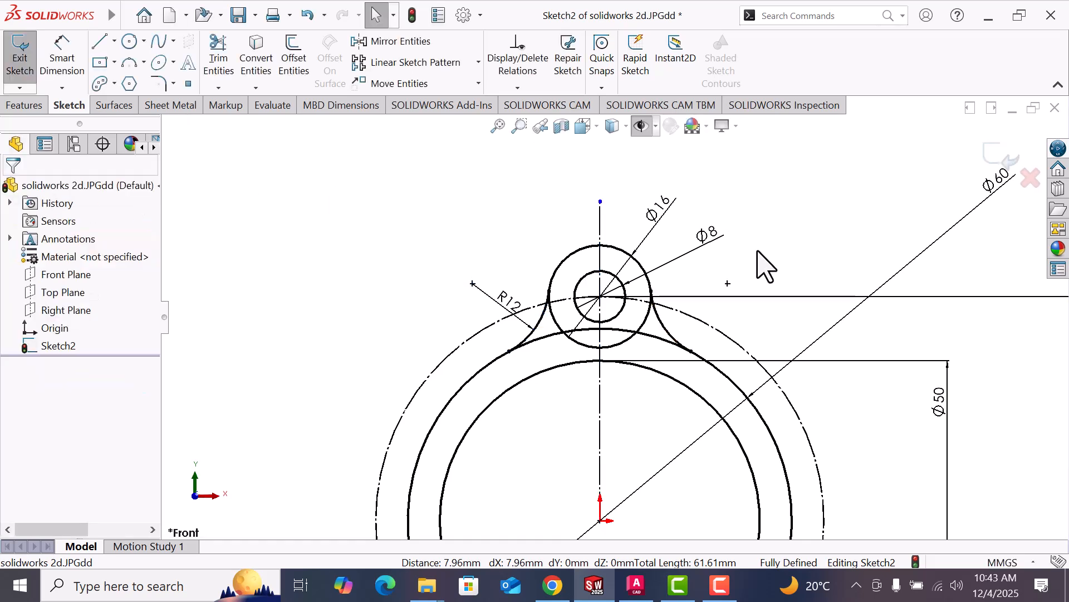
- Circular-pattern the 16 mm and 8 mm circles and both R12 arcs about the origin as 3 equally spaced instances over 360 degrees
{"action": "scroll", "coordinate": [766, 267], "scroll_direction": "up", "scroll_amount": 3}
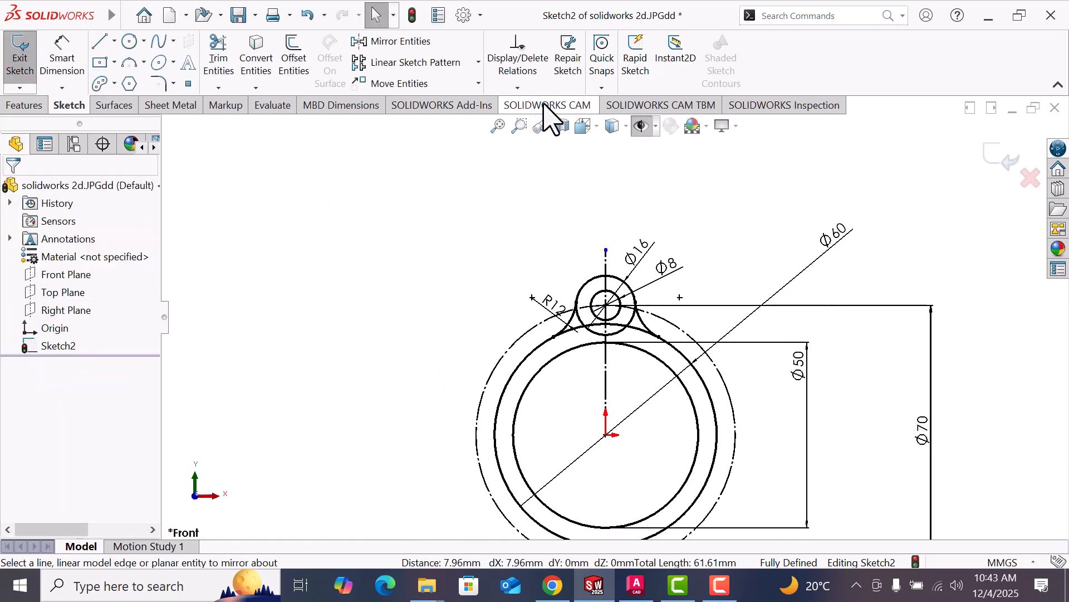
{"action": "left_click", "coordinate": [479, 62]}
{"action": "left_click", "coordinate": [449, 106]}
{"action": "scroll", "coordinate": [641, 334], "scroll_direction": "down", "scroll_amount": 5}
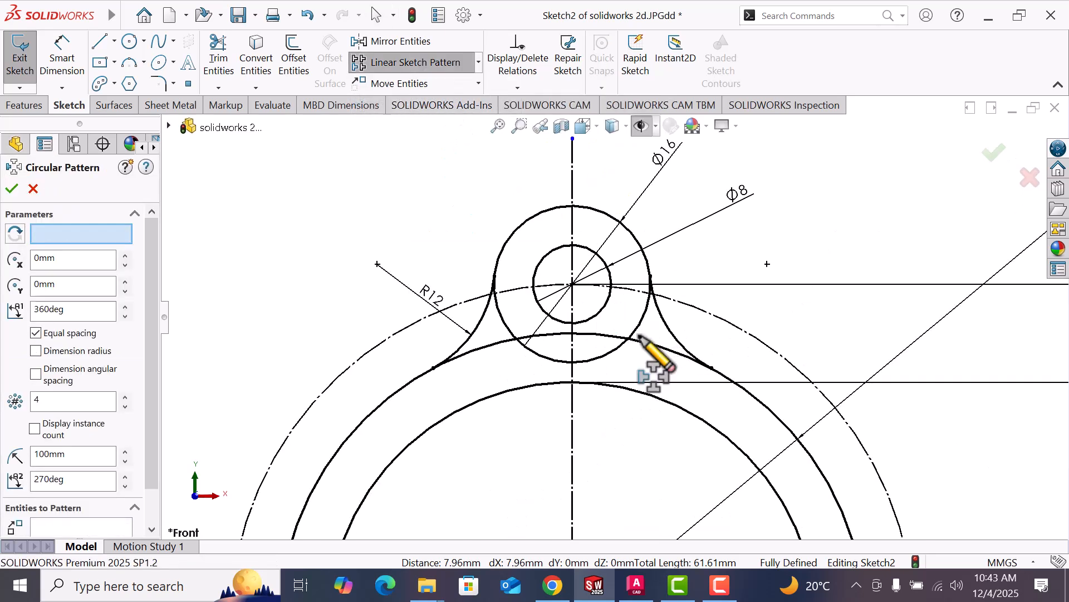
{"action": "left_click", "coordinate": [640, 331]}
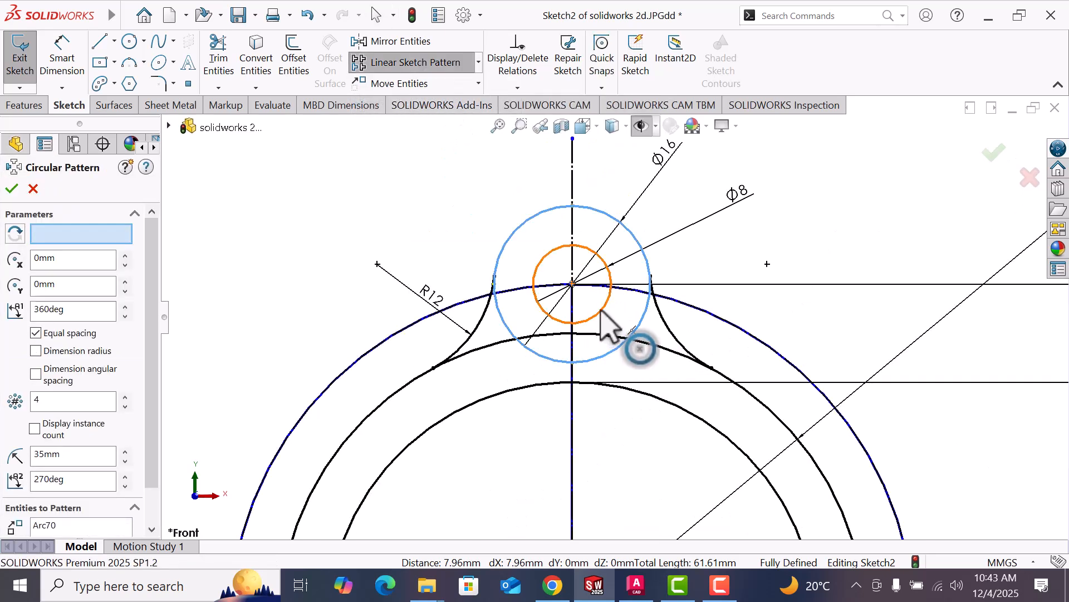
{"action": "left_click", "coordinate": [603, 311]}
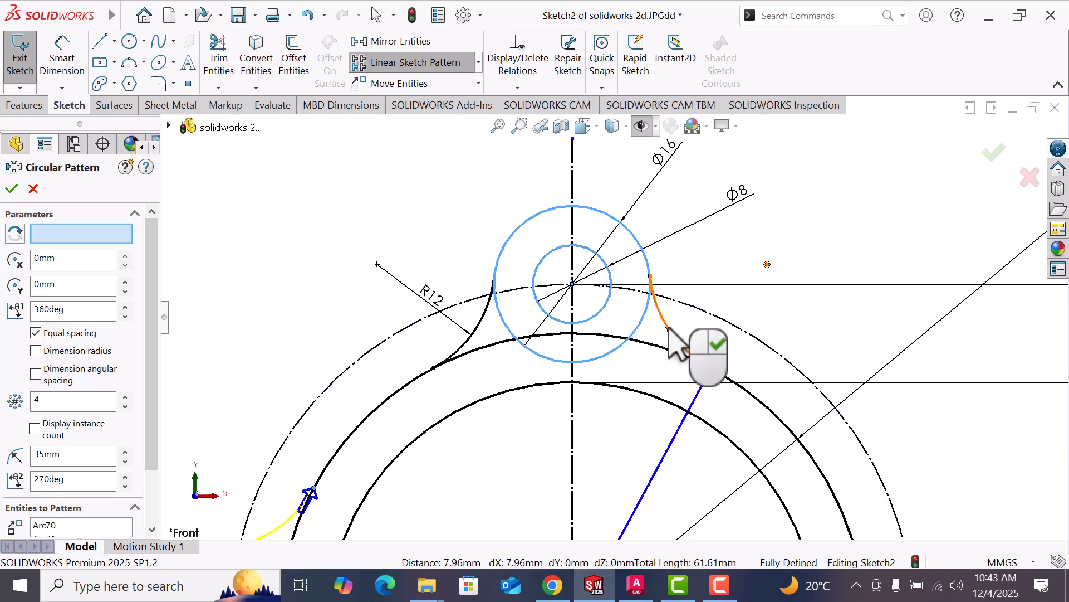
{"action": "left_click", "coordinate": [670, 333]}
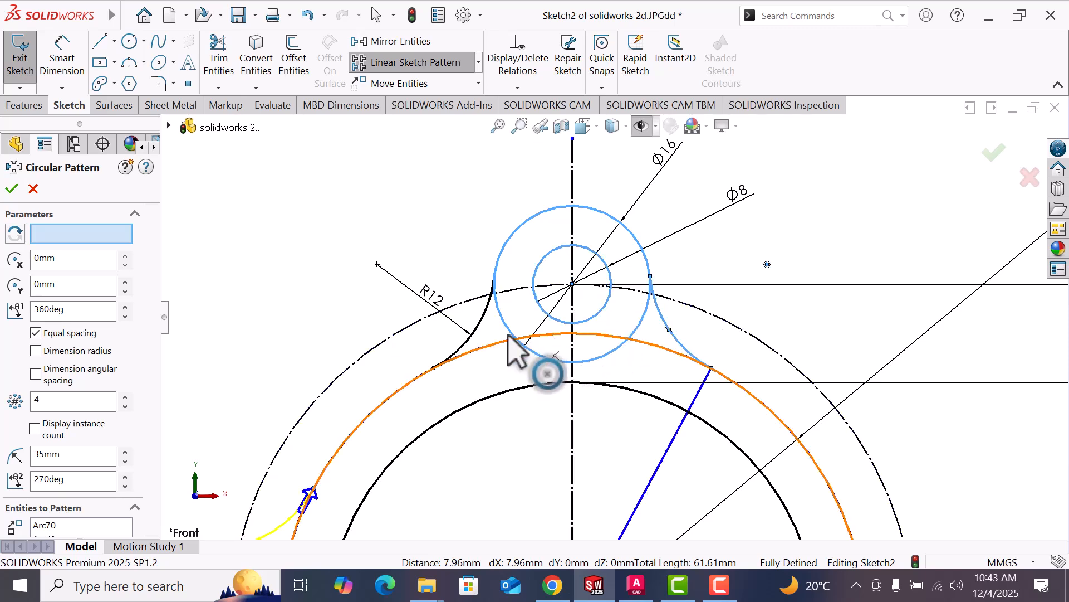
{"action": "left_click", "coordinate": [489, 315]}
{"action": "scroll", "coordinate": [498, 332], "scroll_direction": "up", "scroll_amount": 5}
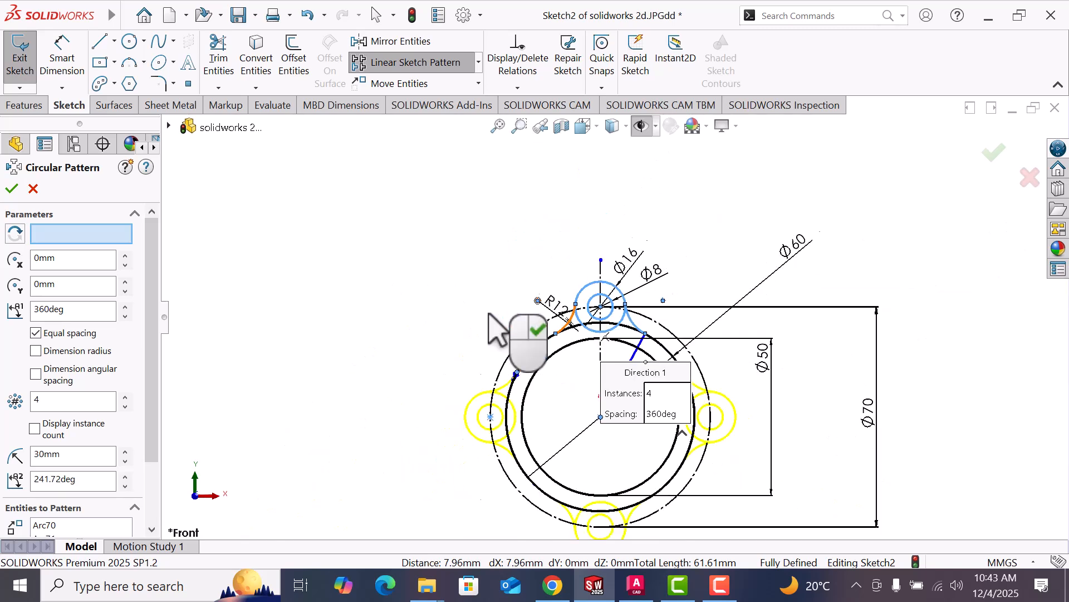
{"action": "left_click", "coordinate": [125, 405]}
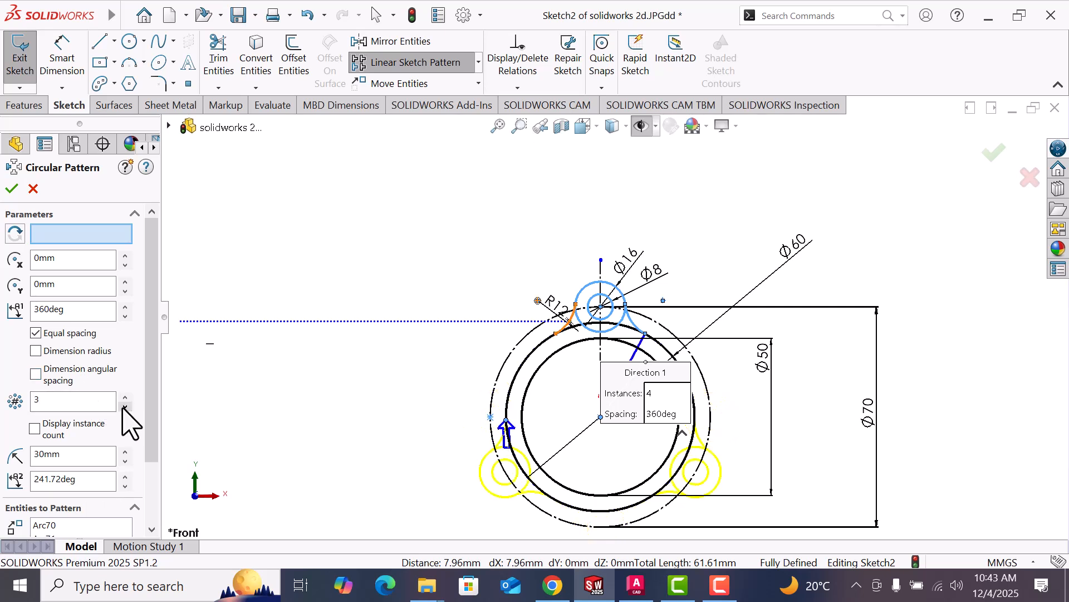
{"action": "left_click", "coordinate": [534, 374]}
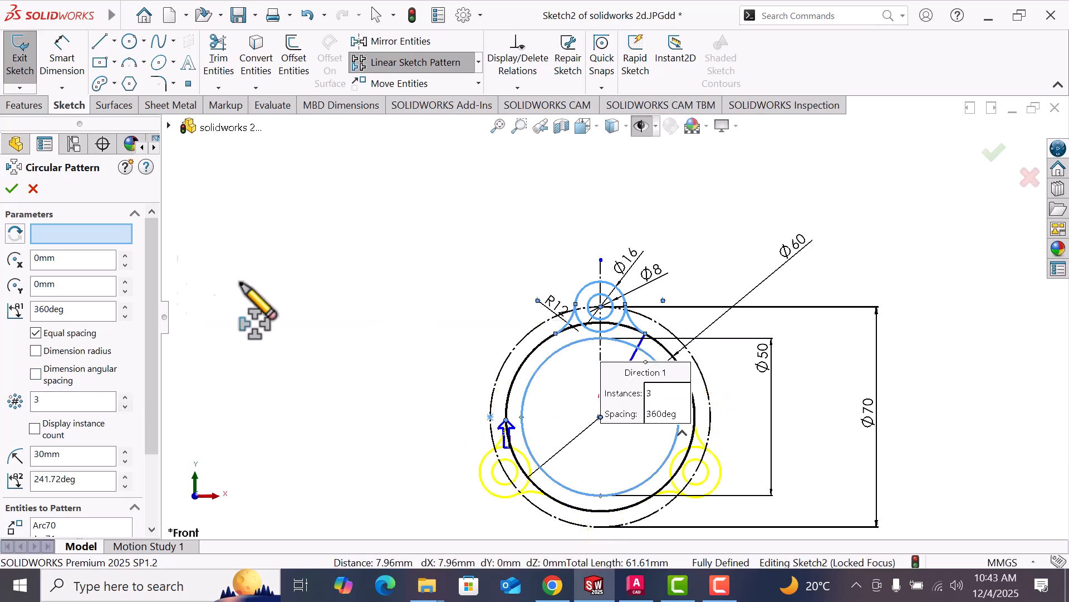
{"action": "left_click", "coordinate": [11, 189]}
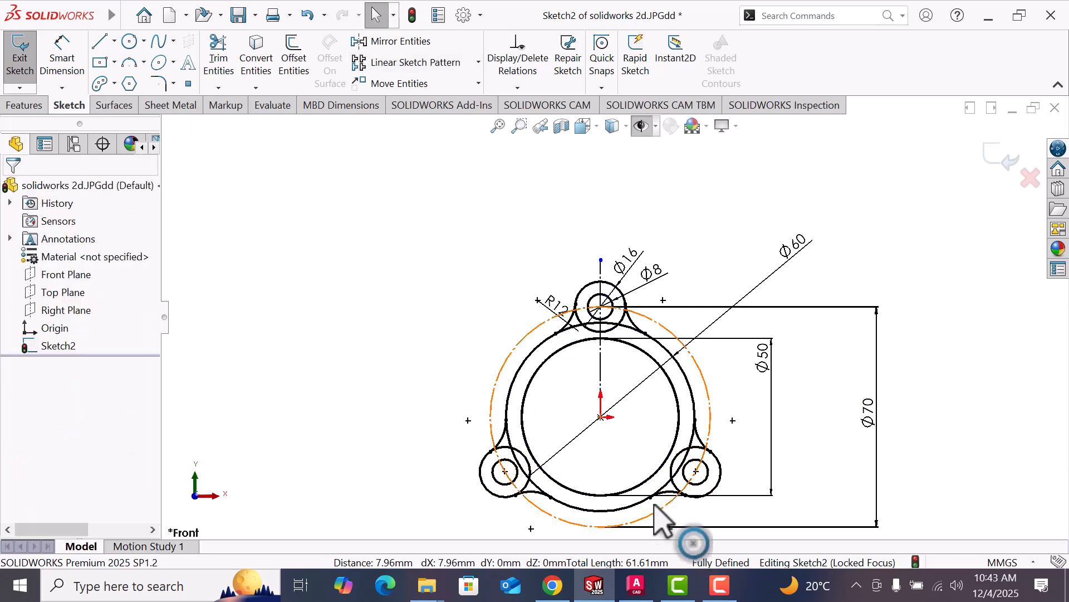
- Trim the 60 mm and 16 mm circle segments inside the top lug between the two R12 arcs, leaving a continuous outer contour
{"action": "scroll", "coordinate": [665, 466], "scroll_direction": "down", "scroll_amount": 3}
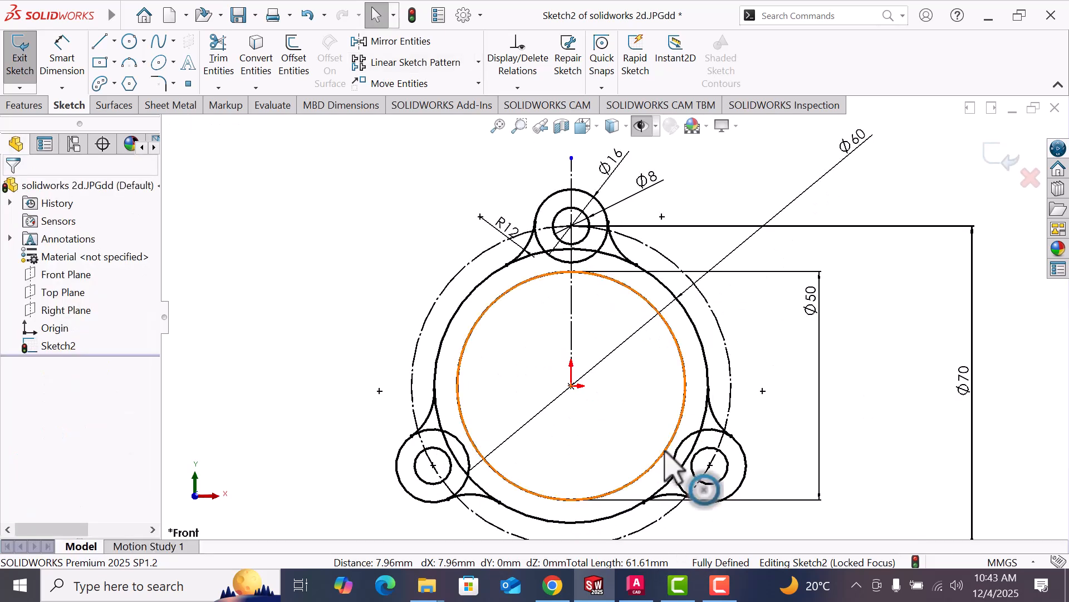
{"action": "left_click", "coordinate": [223, 59]}
{"action": "scroll", "coordinate": [549, 287], "scroll_direction": "down", "scroll_amount": 3}
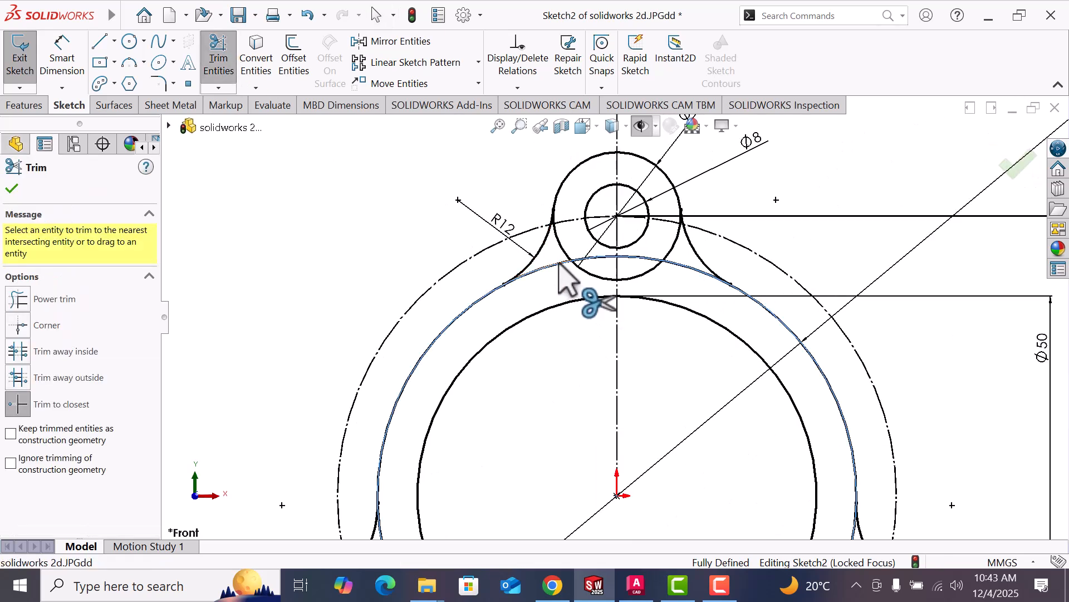
{"action": "left_click", "coordinate": [560, 263]}
{"action": "left_click", "coordinate": [564, 257]}
{"action": "left_click", "coordinate": [595, 274]}
{"action": "left_click", "coordinate": [640, 275]}
{"action": "left_click", "coordinate": [653, 258]}
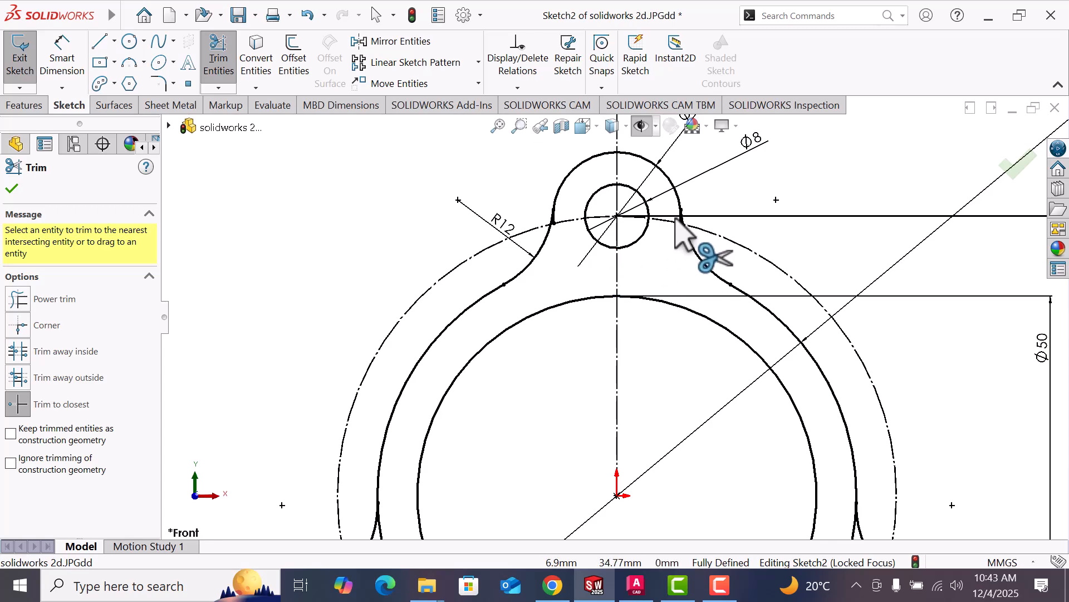
- Trim the leftover 16 mm circle stubs on both sides of the top lug where they overlap the R12 arcs
{"action": "scroll", "coordinate": [668, 262], "scroll_direction": "down", "scroll_amount": 8}
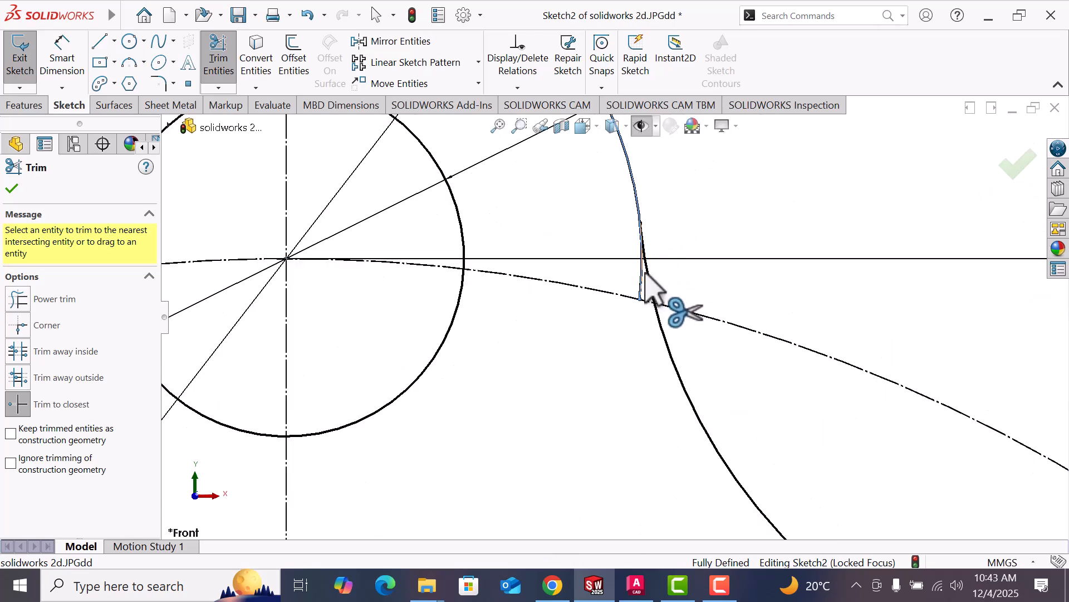
{"action": "scroll", "coordinate": [598, 294], "scroll_direction": "up", "scroll_amount": 5}
{"action": "scroll", "coordinate": [509, 347], "scroll_direction": "down", "scroll_amount": 5}
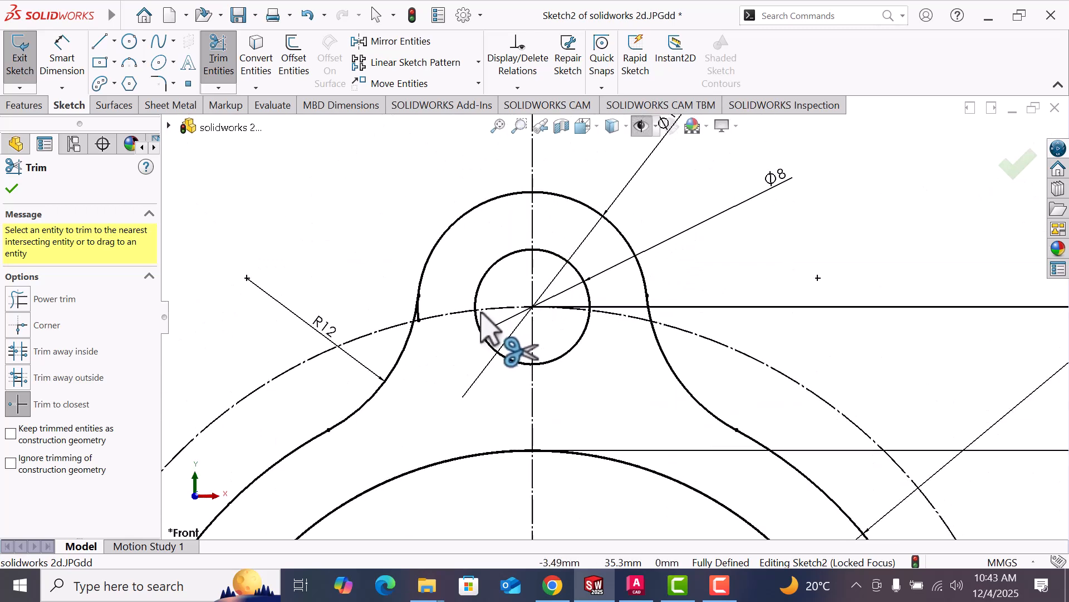
{"action": "left_click", "coordinate": [449, 333]}
{"action": "scroll", "coordinate": [391, 331], "scroll_direction": "down", "scroll_amount": 2}
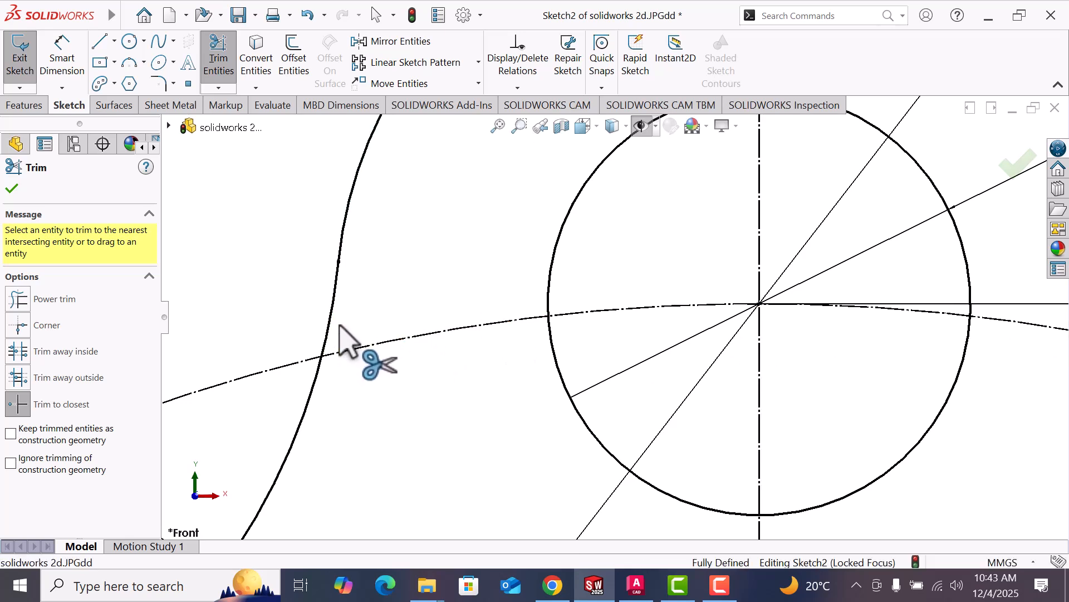
{"action": "scroll", "coordinate": [483, 336], "scroll_direction": "up", "scroll_amount": 5}
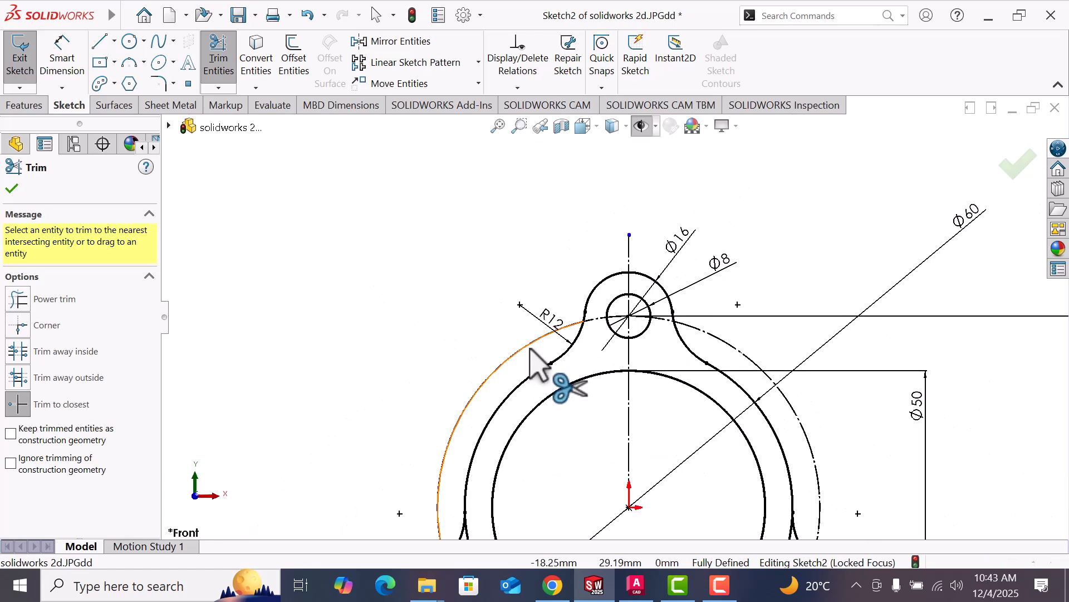
- Trim the 60 mm and 16 mm circle segments inside the lower-left lug between its two R12 arcs
{"action": "scroll", "coordinate": [579, 435], "scroll_direction": "down", "scroll_amount": 6}
{"action": "scroll", "coordinate": [675, 437], "scroll_direction": "up", "scroll_amount": 5}
{"action": "scroll", "coordinate": [618, 382], "scroll_direction": "down", "scroll_amount": 4}
{"action": "scroll", "coordinate": [613, 368], "scroll_direction": "down", "scroll_amount": 2}
{"action": "scroll", "coordinate": [551, 259], "scroll_direction": "down", "scroll_amount": 2}
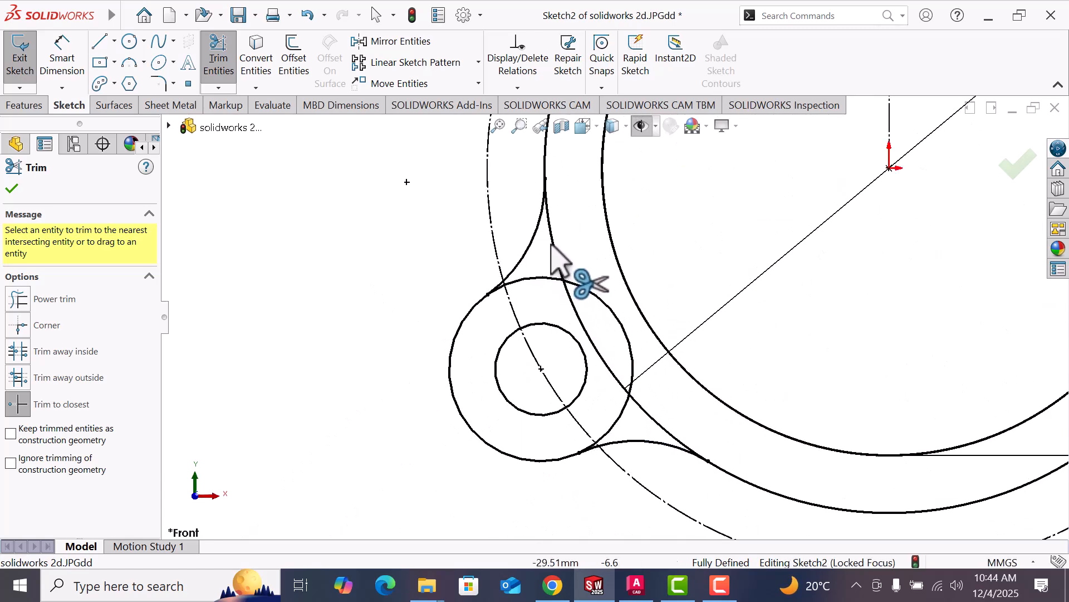
{"action": "left_click", "coordinate": [551, 239]}
{"action": "left_click", "coordinate": [532, 279]}
{"action": "left_click", "coordinate": [606, 308]}
{"action": "left_click", "coordinate": [628, 393]}
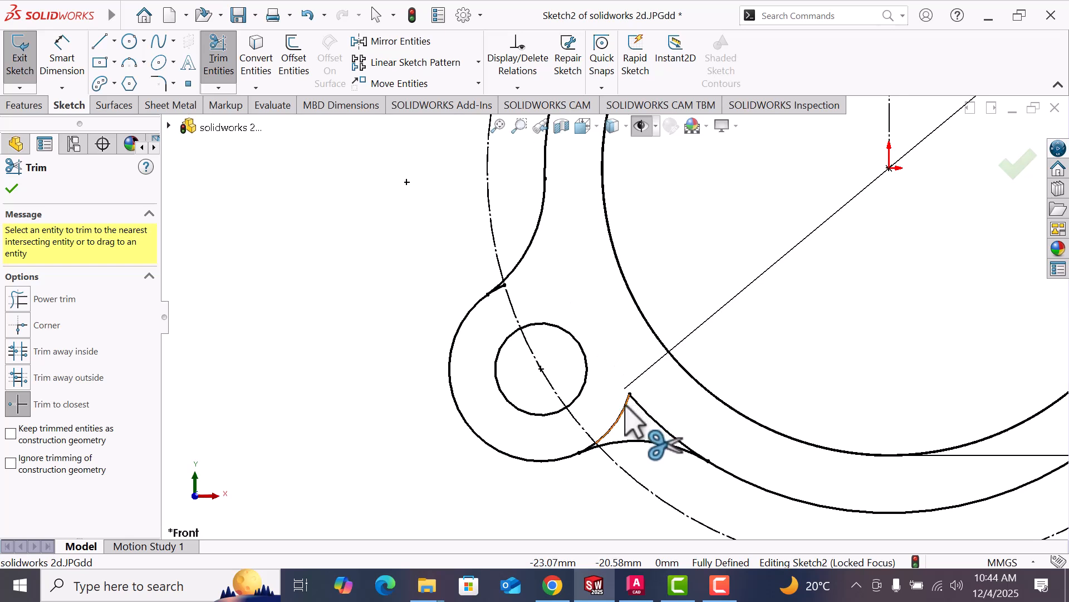
{"action": "left_click", "coordinate": [645, 411]}
- Trim the two short 16 mm circle stubs left beside the R12 arc tangent points on the lower-left lug
{"action": "scroll", "coordinate": [495, 312], "scroll_direction": "down", "scroll_amount": 6}
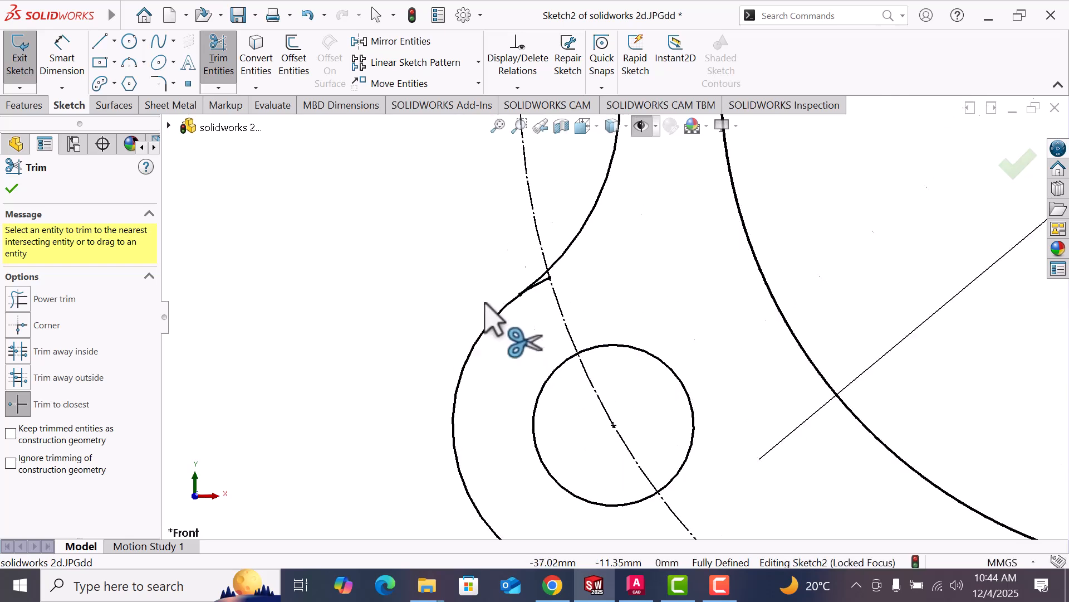
{"action": "scroll", "coordinate": [631, 247], "scroll_direction": "up", "scroll_amount": 5}
{"action": "scroll", "coordinate": [691, 423], "scroll_direction": "down", "scroll_amount": 3}
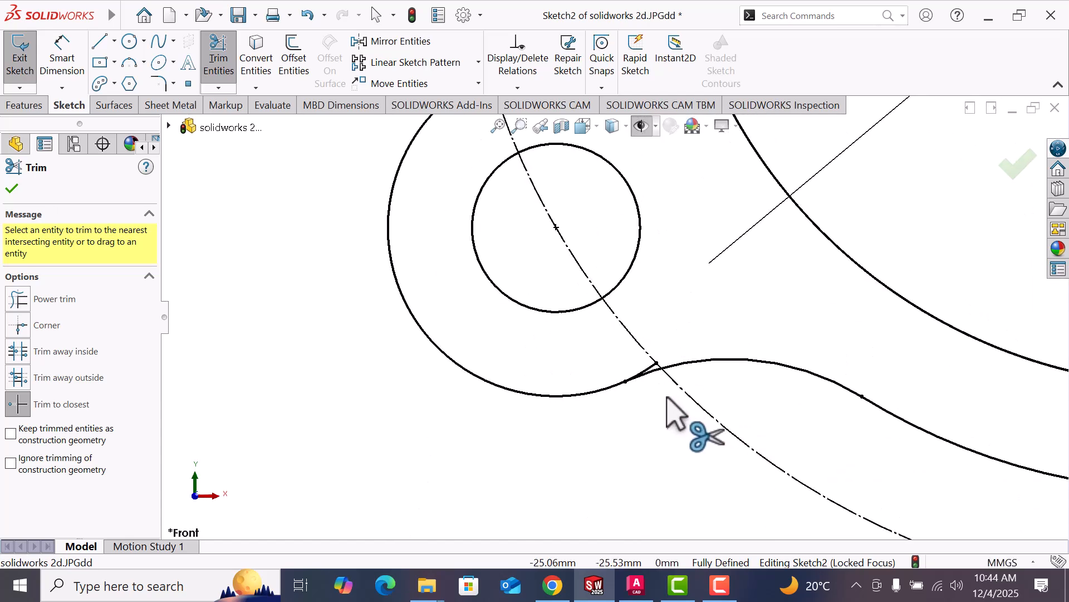
{"action": "scroll", "coordinate": [669, 398], "scroll_direction": "down", "scroll_amount": 2}
{"action": "left_click", "coordinate": [615, 313]}
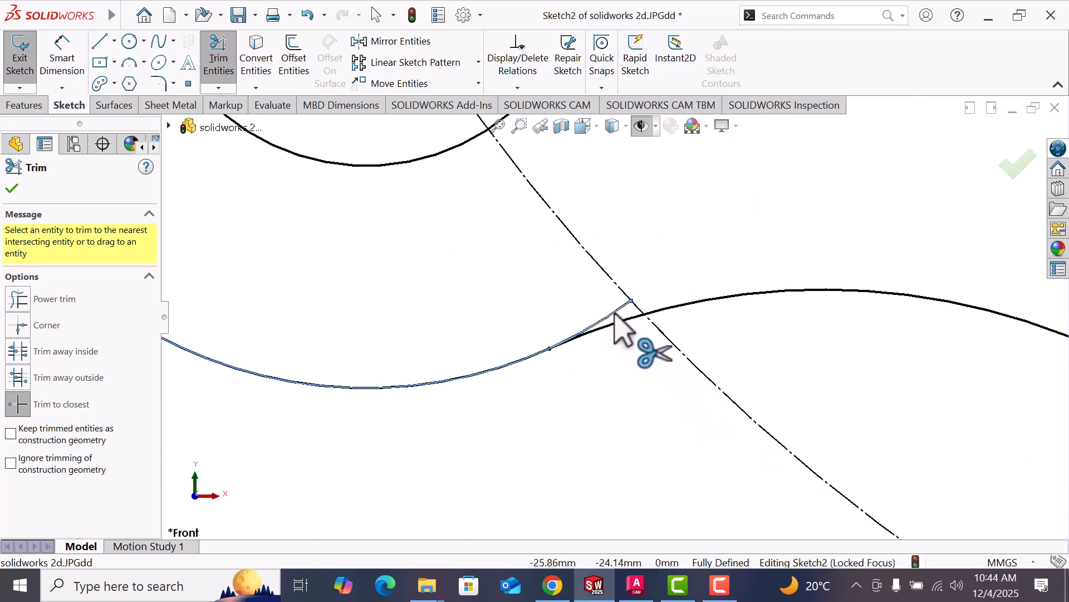
- Trim the 60 mm and 16 mm circle segments inside the lower-right lug between its two R12 arcs
{"action": "scroll", "coordinate": [629, 331], "scroll_direction": "up", "scroll_amount": 6}
{"action": "scroll", "coordinate": [791, 328], "scroll_direction": "down", "scroll_amount": 3}
{"action": "scroll", "coordinate": [760, 340], "scroll_direction": "down", "scroll_amount": 3}
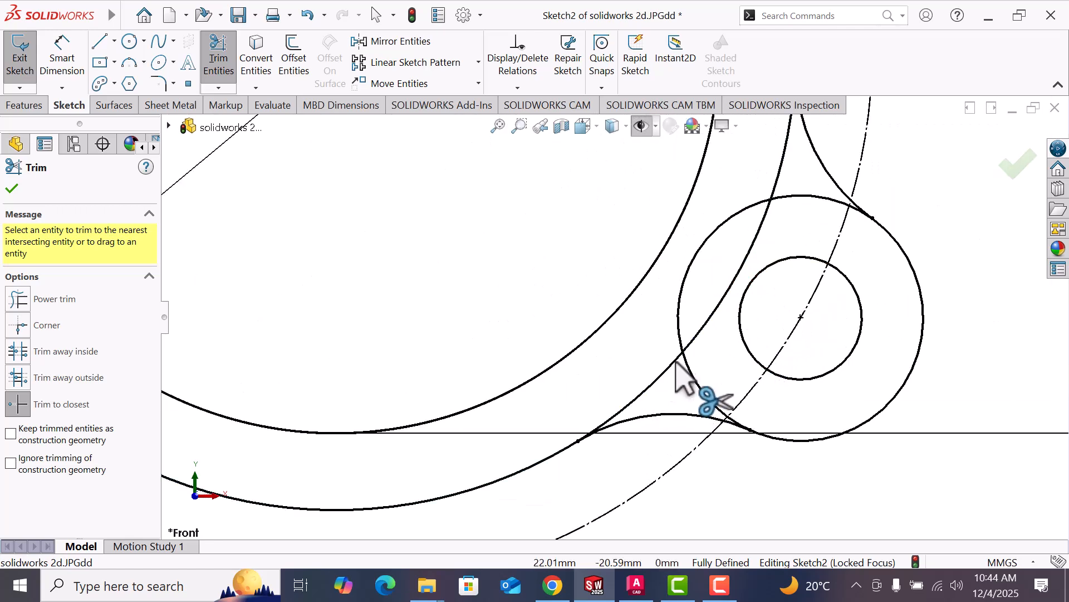
{"action": "left_click", "coordinate": [681, 323]}
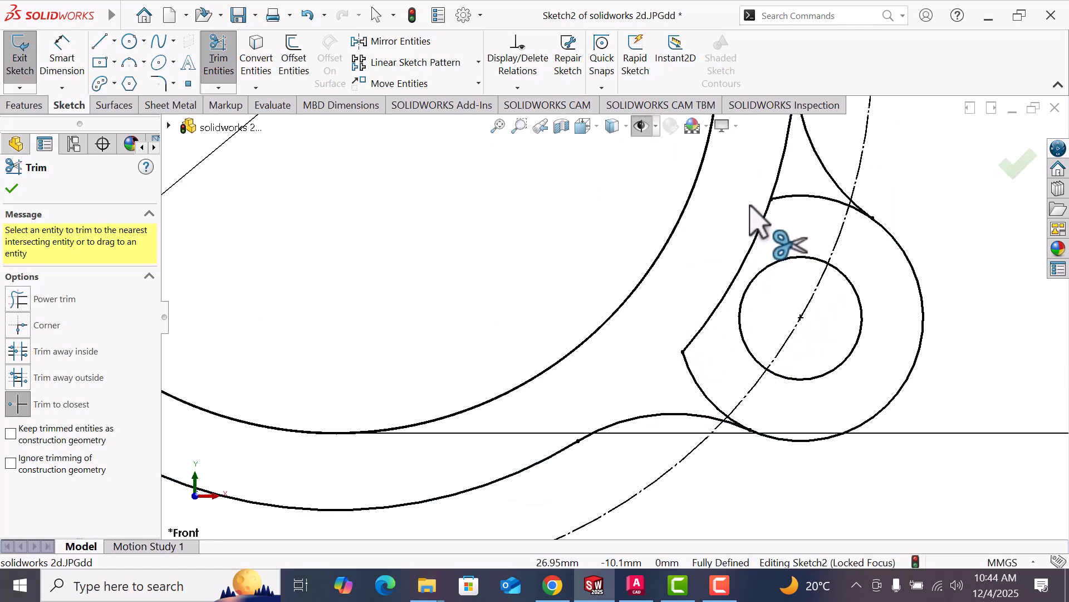
{"action": "left_click", "coordinate": [780, 184]}
{"action": "left_click", "coordinate": [791, 196]}
{"action": "left_click", "coordinate": [752, 240]}
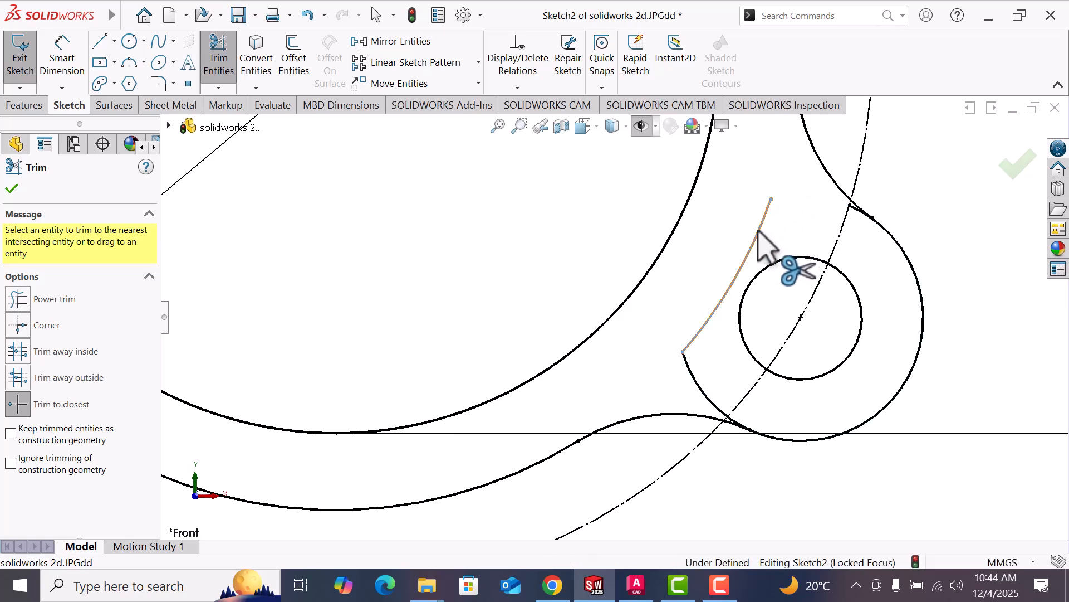
{"action": "left_click", "coordinate": [695, 384]}
- Trim the remaining 16 mm circle stubs beside the R12 arcs on the lower-right lug and finish the Trim command
{"action": "scroll", "coordinate": [788, 401], "scroll_direction": "down", "scroll_amount": 5}
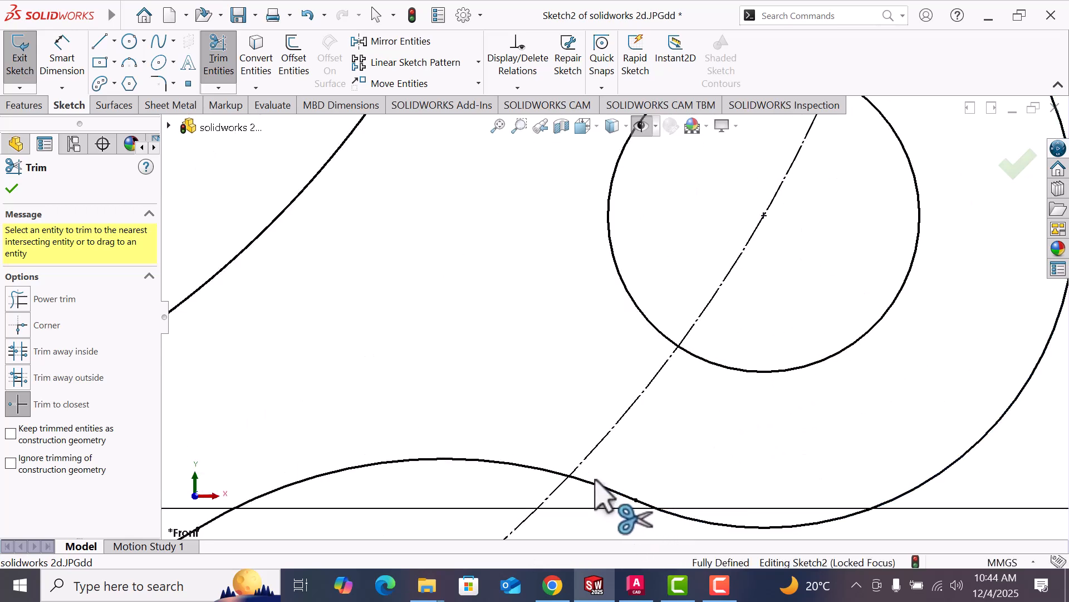
{"action": "scroll", "coordinate": [728, 215], "scroll_direction": "up", "scroll_amount": 3}
{"action": "scroll", "coordinate": [654, 318], "scroll_direction": "down", "scroll_amount": 5}
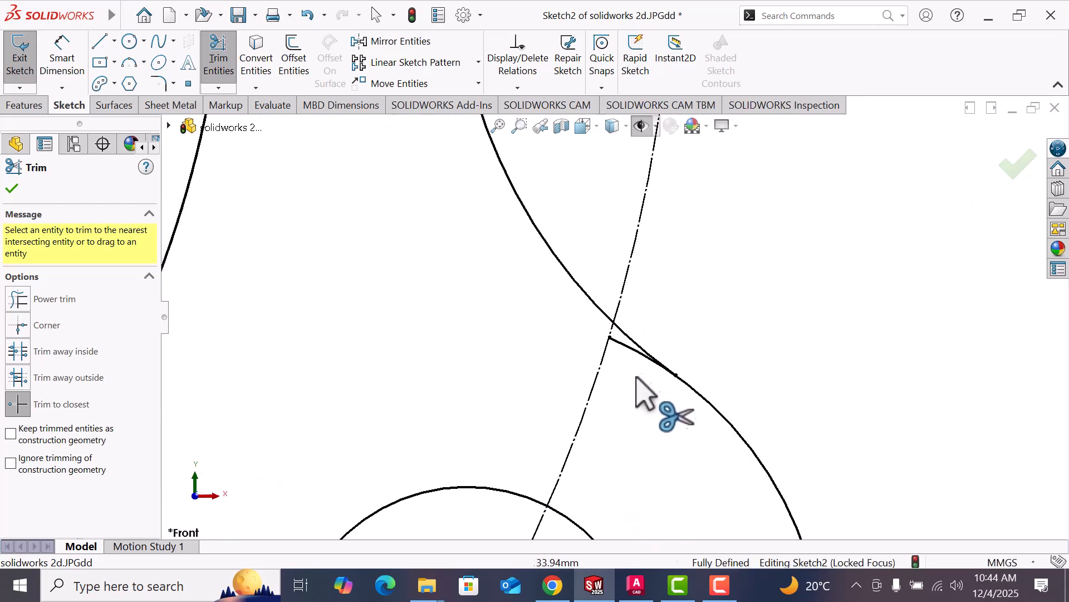
{"action": "scroll", "coordinate": [639, 357], "scroll_direction": "up", "scroll_amount": 6}
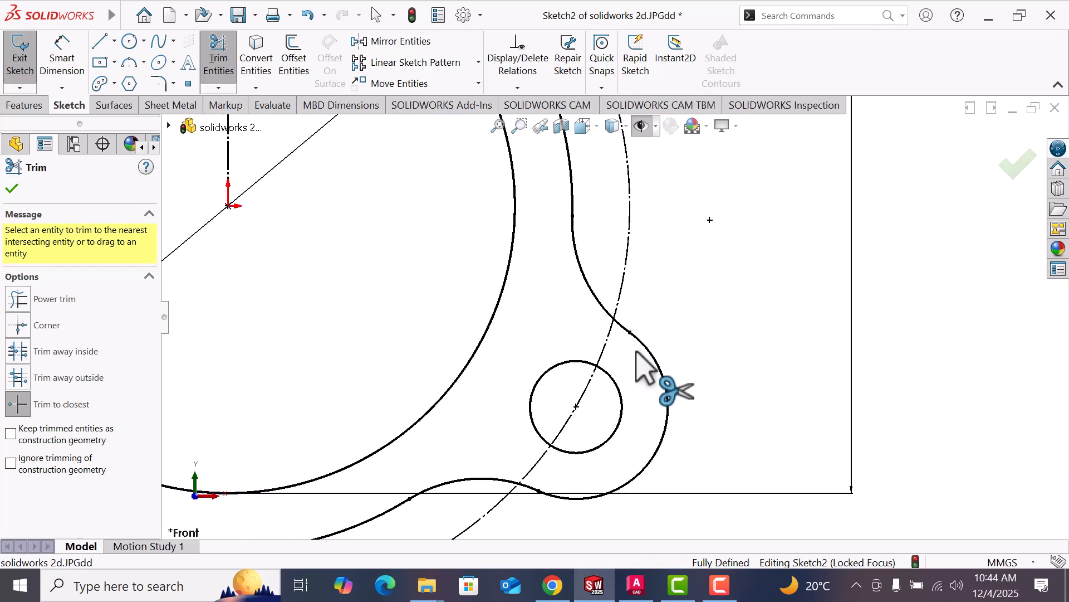
{"action": "scroll", "coordinate": [601, 301], "scroll_direction": "down", "scroll_amount": 1}
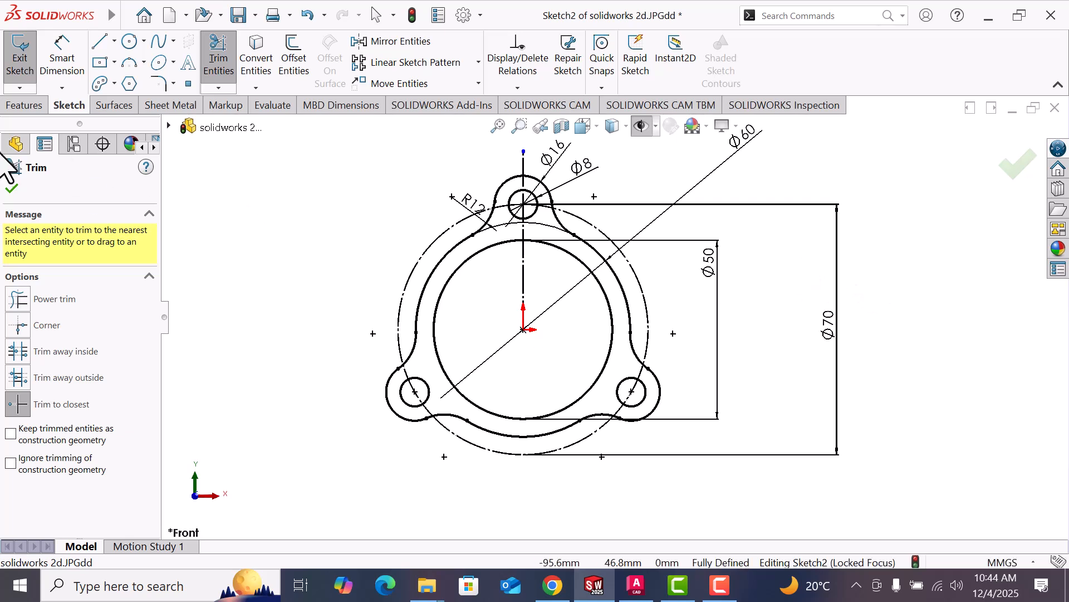
{"action": "left_click", "coordinate": [12, 190]}
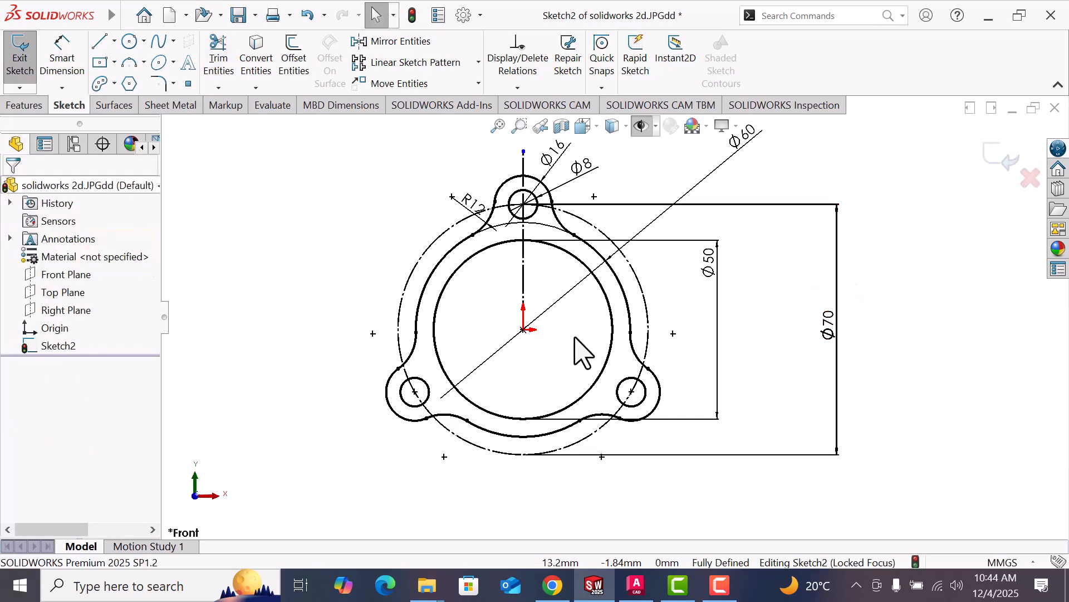
{"action": "scroll", "coordinate": [566, 351], "scroll_direction": "up", "scroll_amount": 3}
{"action": "scroll", "coordinate": [611, 312], "scroll_direction": "down", "scroll_amount": 2}
{"action": "scroll", "coordinate": [605, 298], "scroll_direction": "down", "scroll_amount": 1}
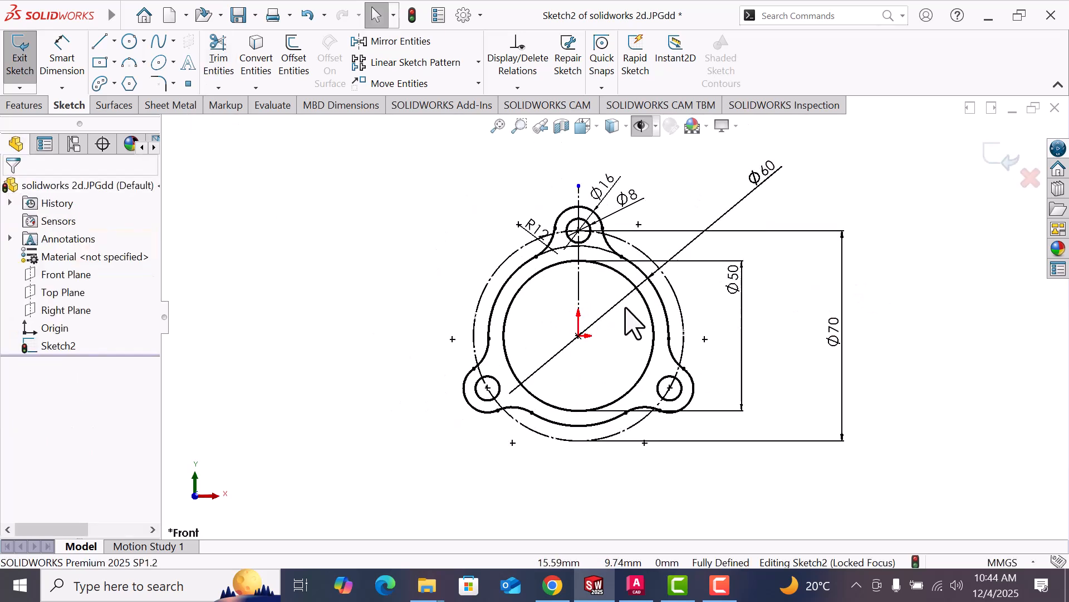